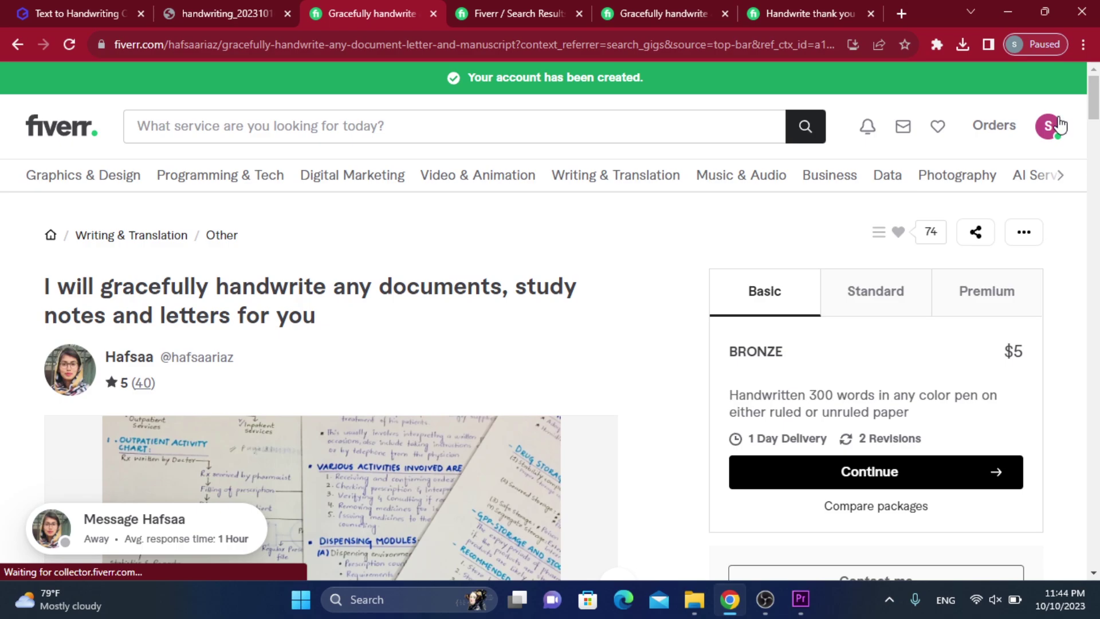
- Open the Become a Seller page from the account's options
mouse_move(985, 174)
scroll(749, 190, "down", 5)
scroll(749, 189, "up", 5)
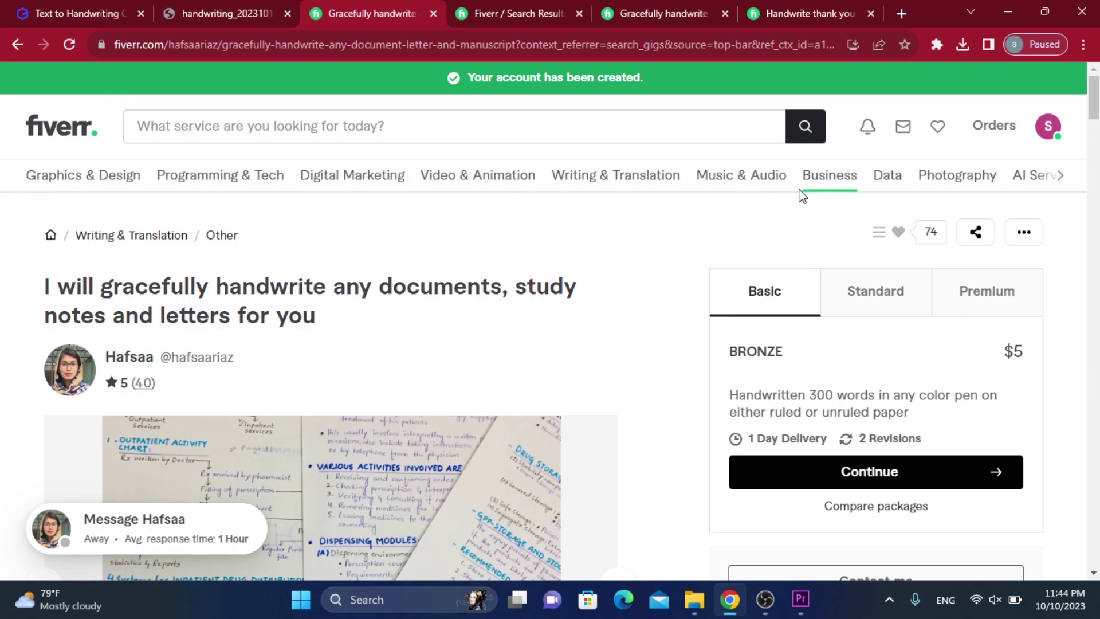
left_click(1052, 130)
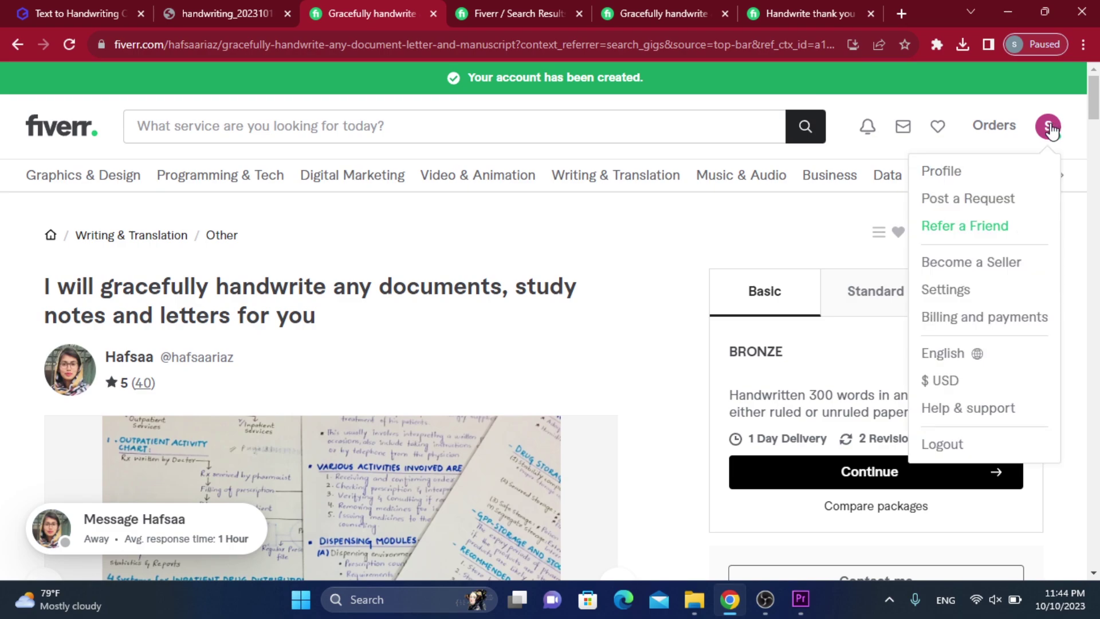
left_click(971, 263)
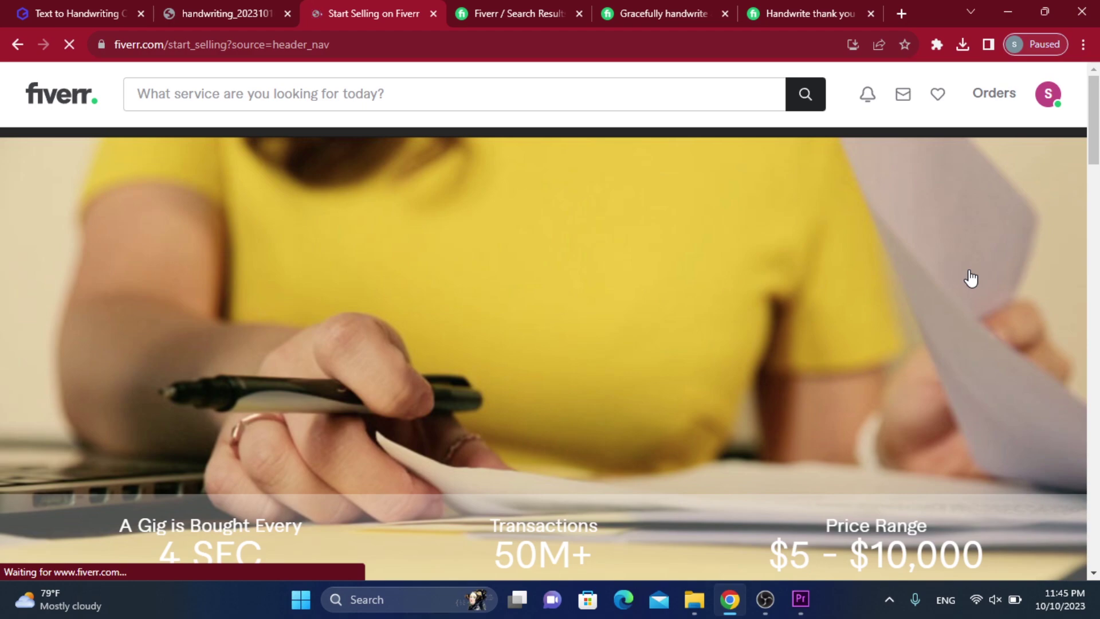
- Look over how selling works, start becoming a seller and continue past the onboarding overview
scroll(972, 277, "down", 20)
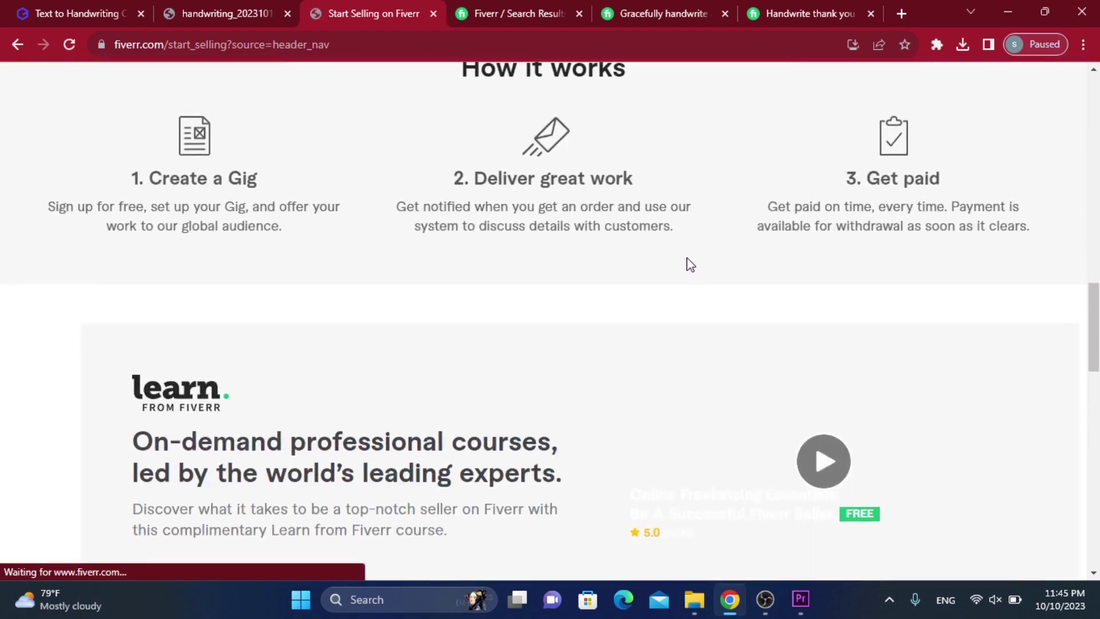
scroll(689, 264, "down", 4)
scroll(689, 265, "up", 2)
scroll(689, 263, "down", 7)
scroll(659, 321, "up", 20)
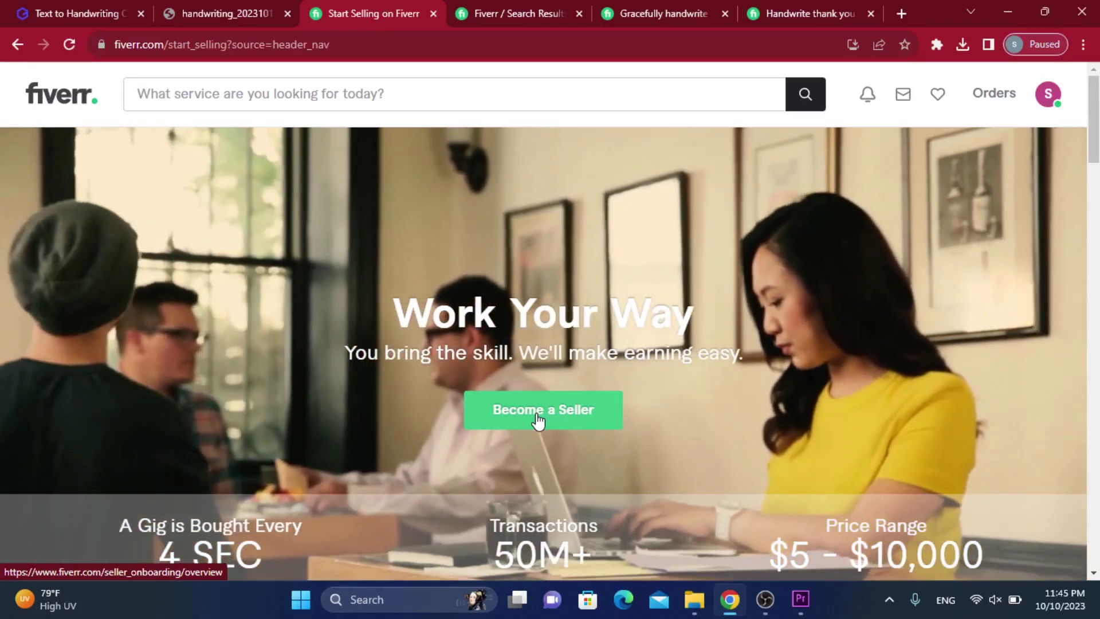
left_click(539, 422)
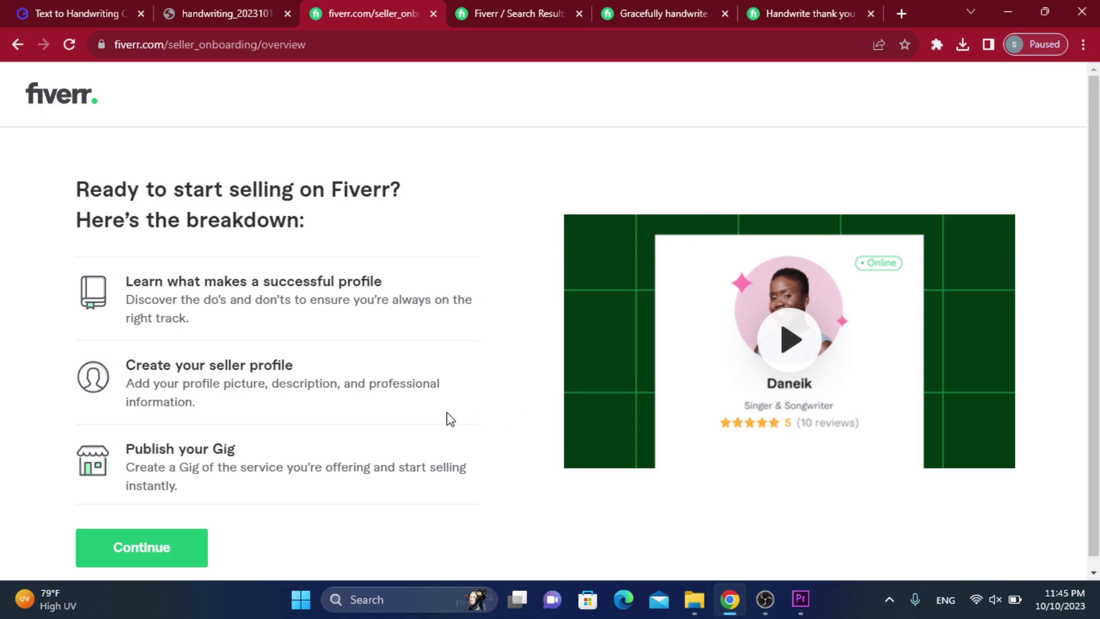
scroll(401, 418, "down", 1)
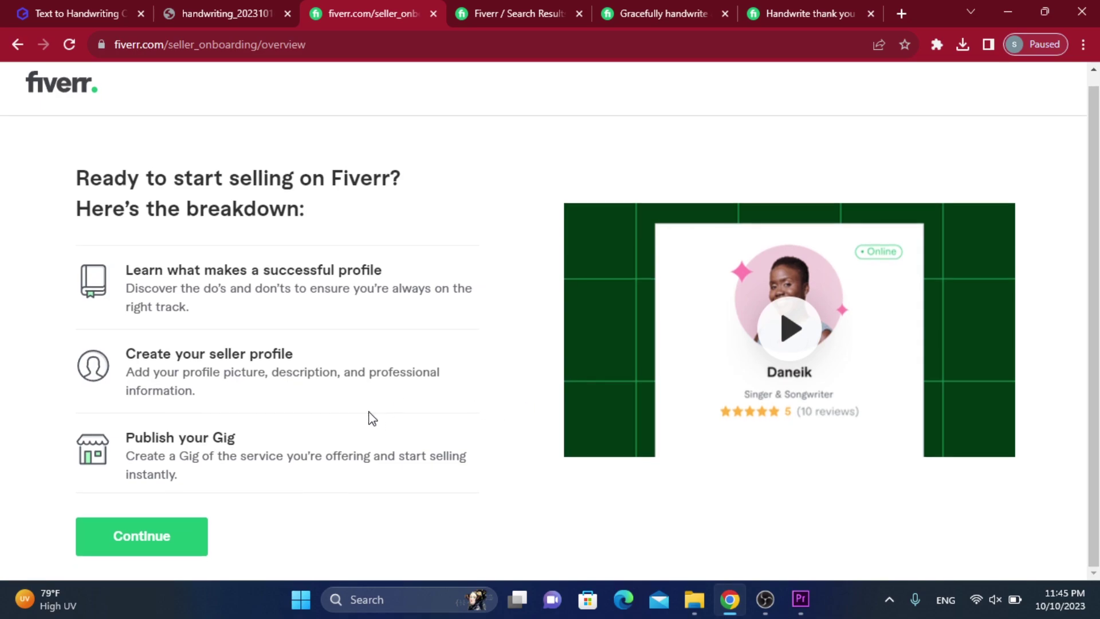
left_click(160, 543)
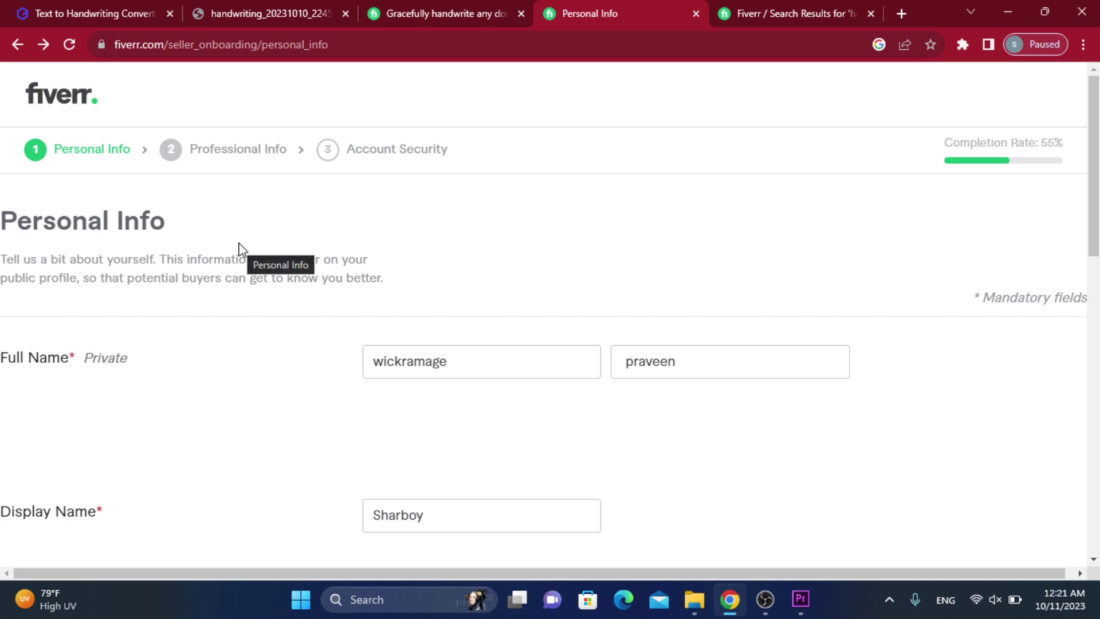
- Review the full name, display name, profile picture and description in the Personal Info form
scroll(256, 336, "down", 1)
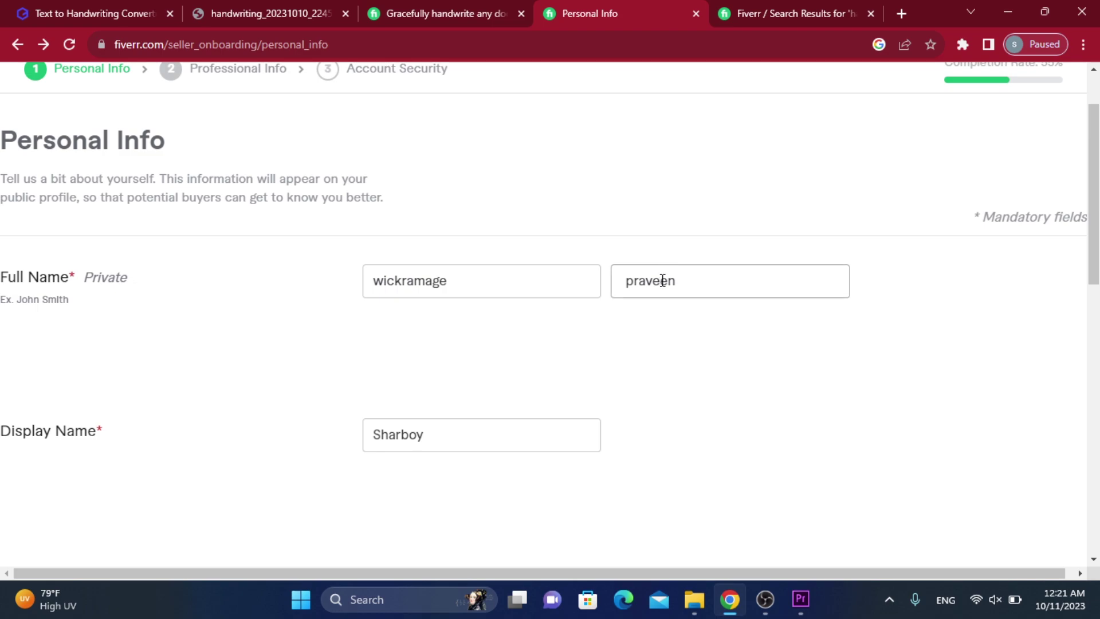
scroll(652, 272, "down", 3)
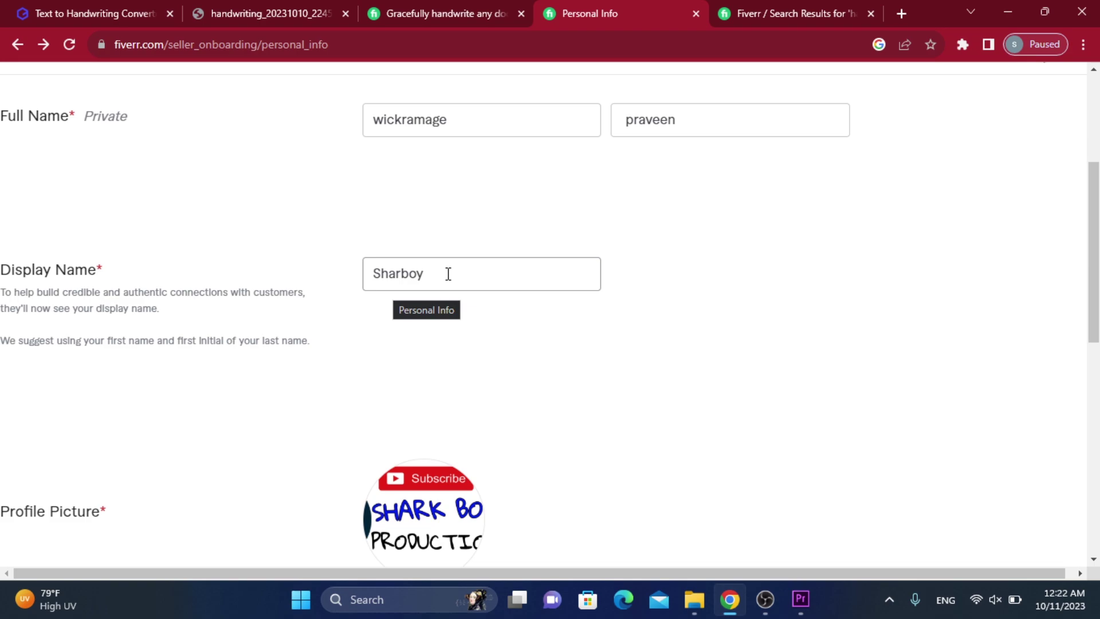
scroll(420, 278, "down", 4)
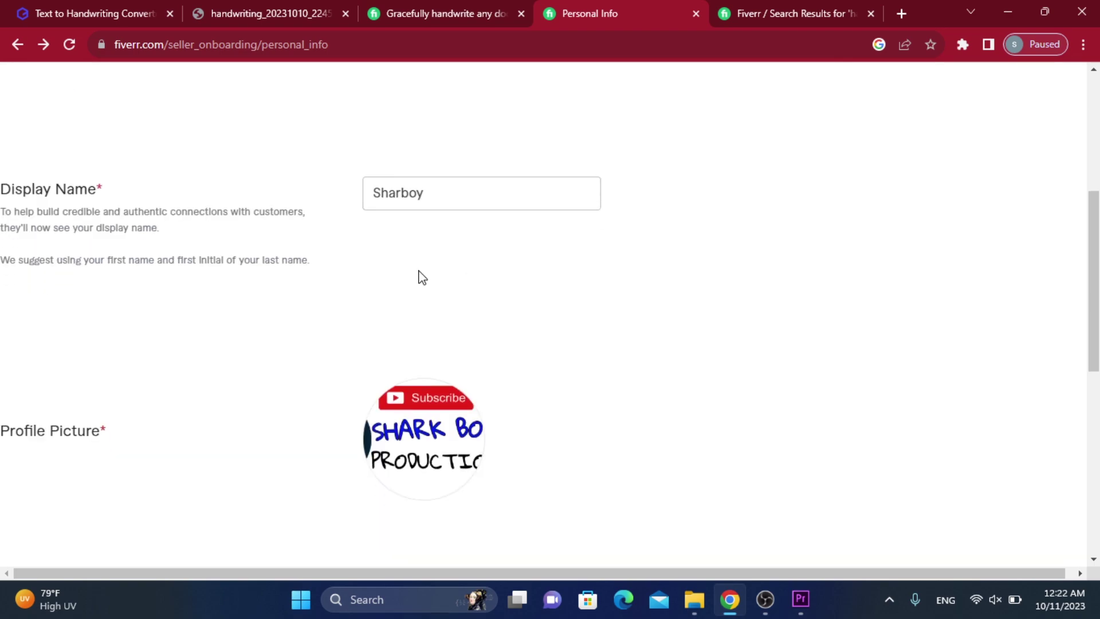
scroll(344, 216, "down", 1)
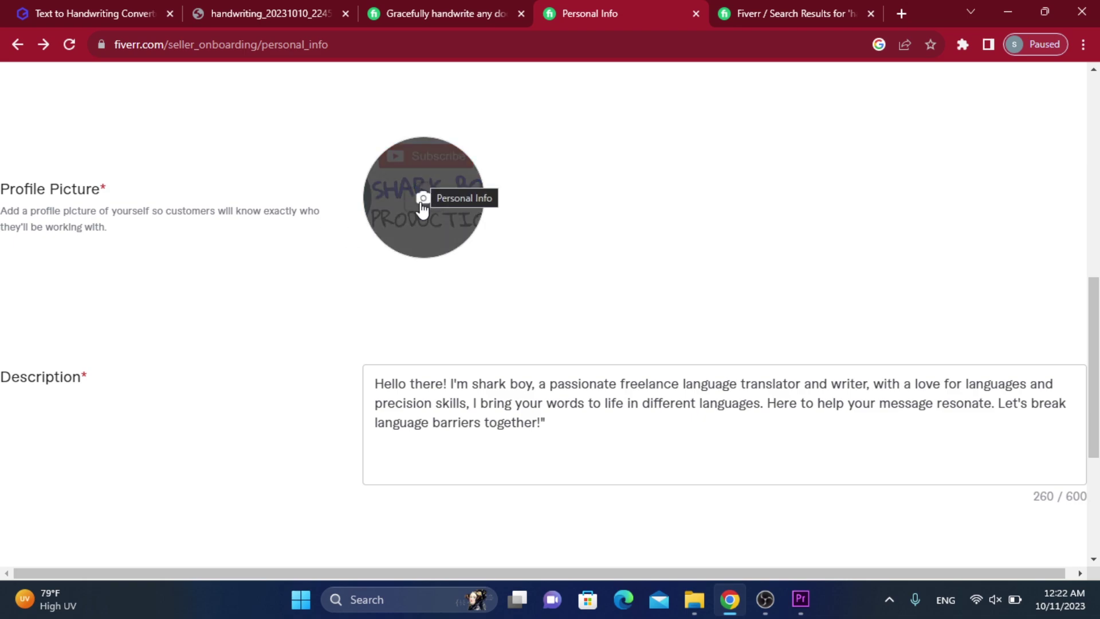
scroll(414, 231, "up", 1)
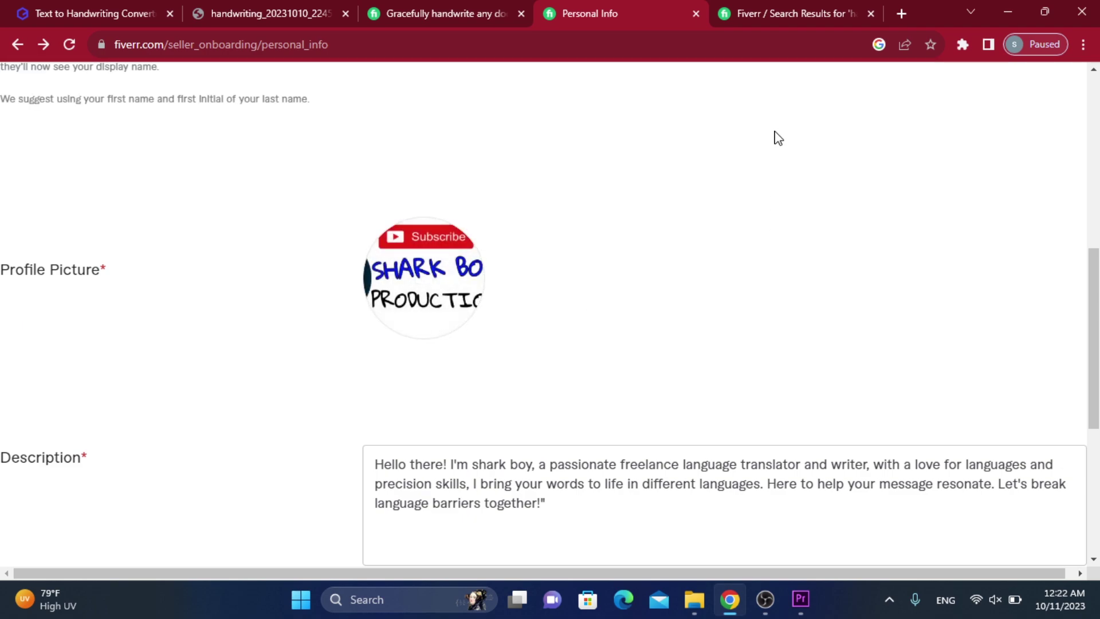
- Open the profile of the seller behind the "Hand Writing Expert" gig in the "hand writing assignment job" search results
left_click(768, 7)
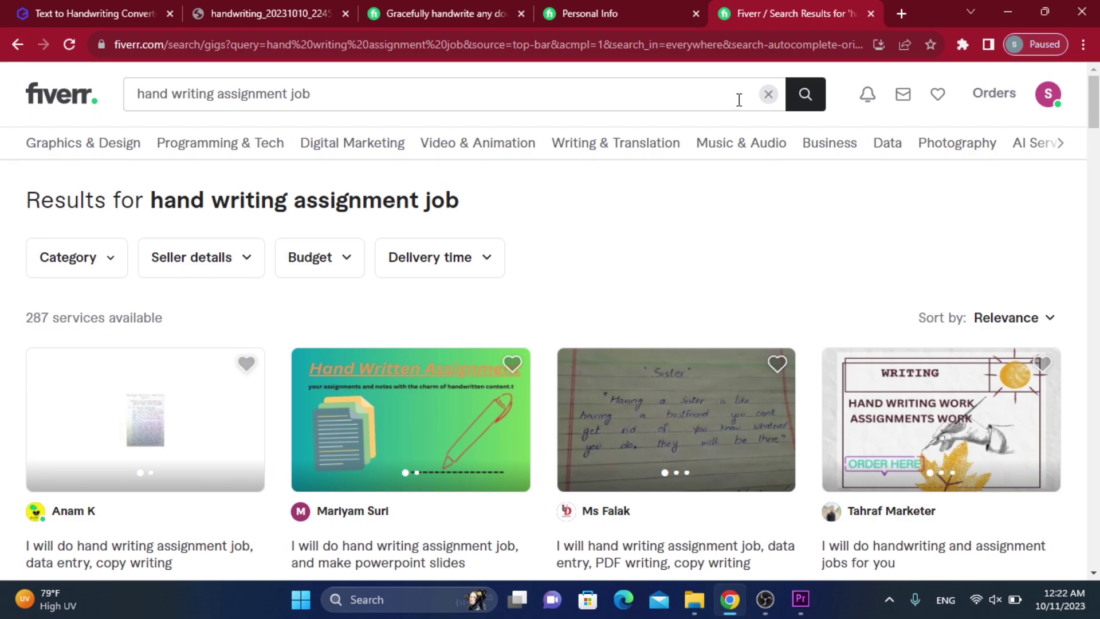
scroll(491, 314, "down", 3)
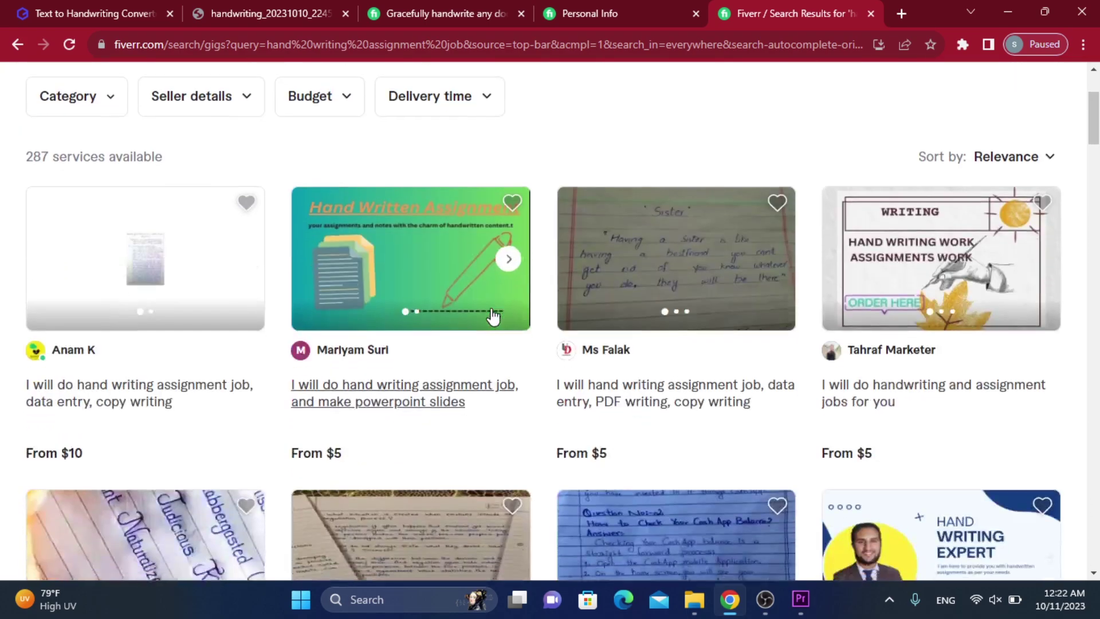
scroll(492, 314, "down", 5)
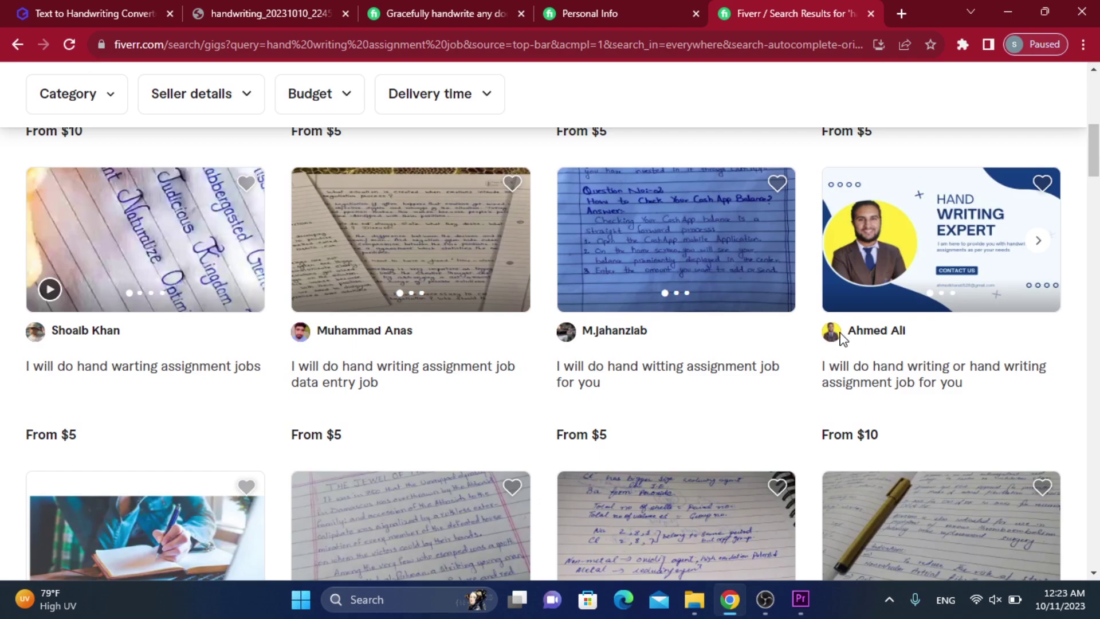
left_click(871, 332)
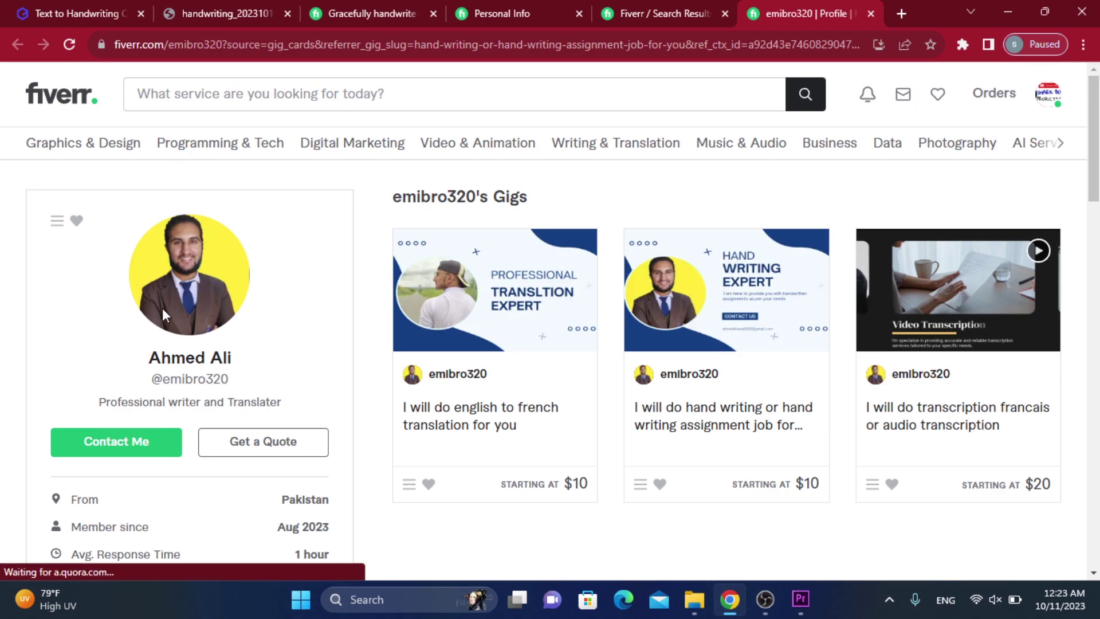
- Compare the profile picture in the Personal Info form with that seller's picture
left_click(461, 16)
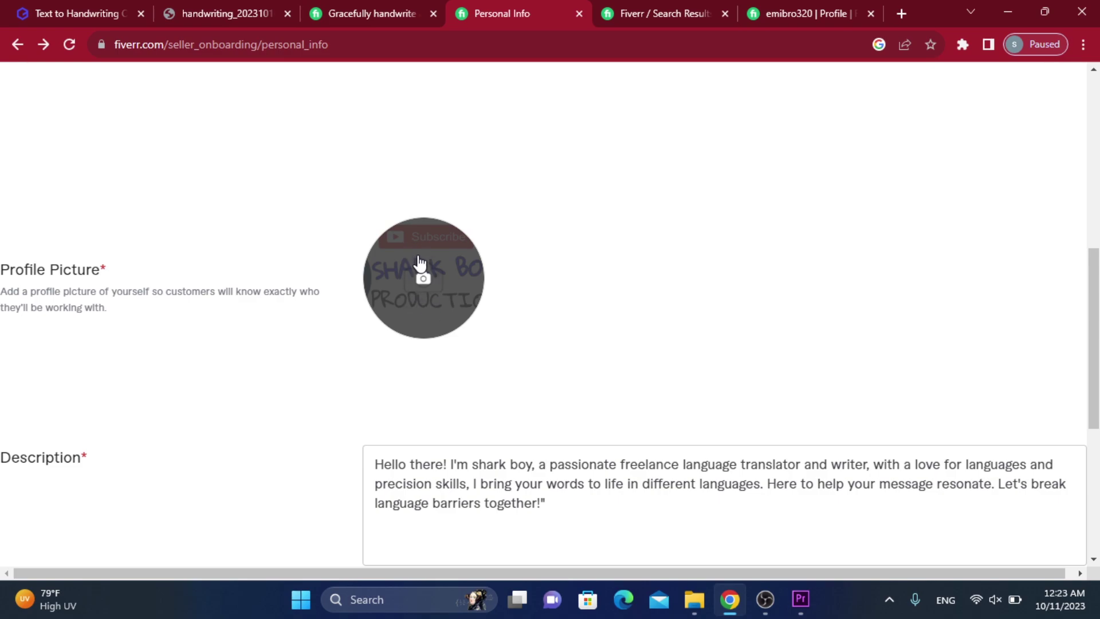
left_click(786, 11)
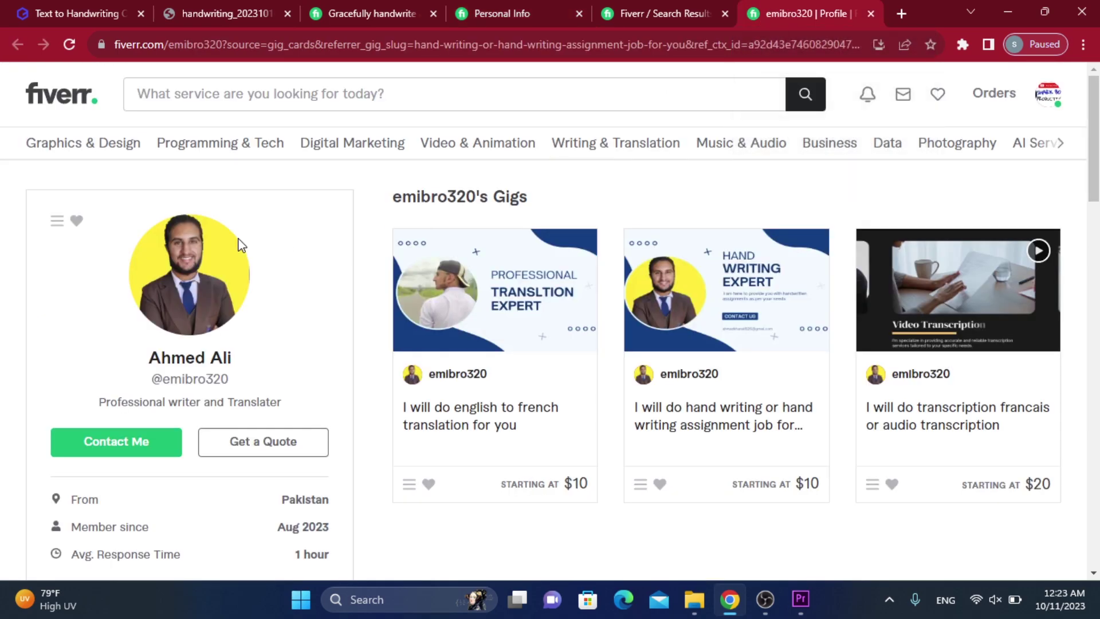
left_click(637, 13)
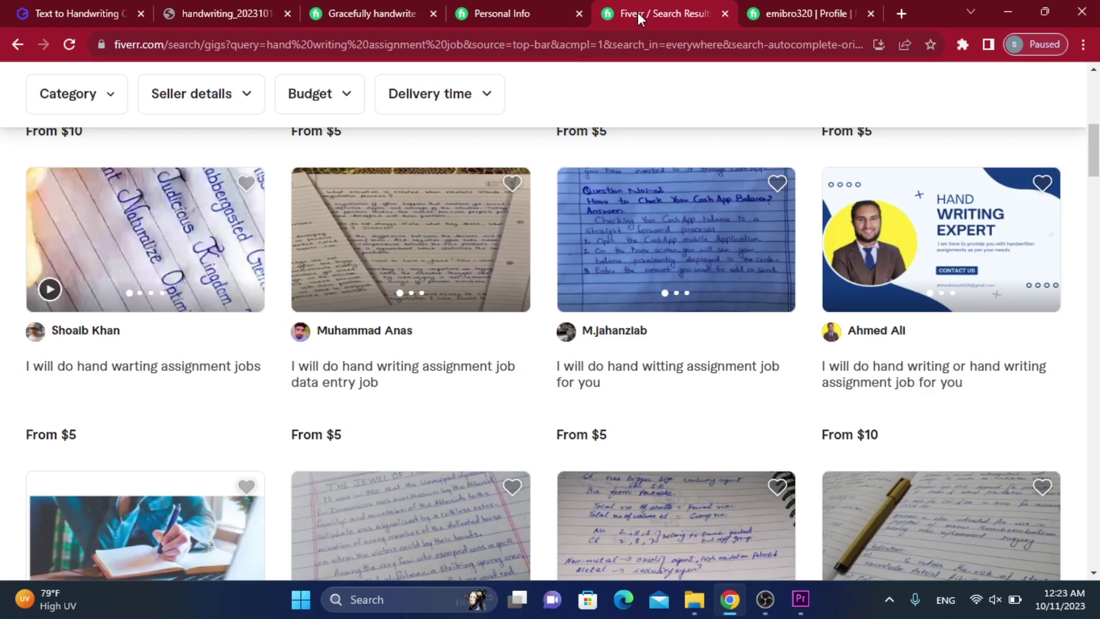
left_click(477, 5)
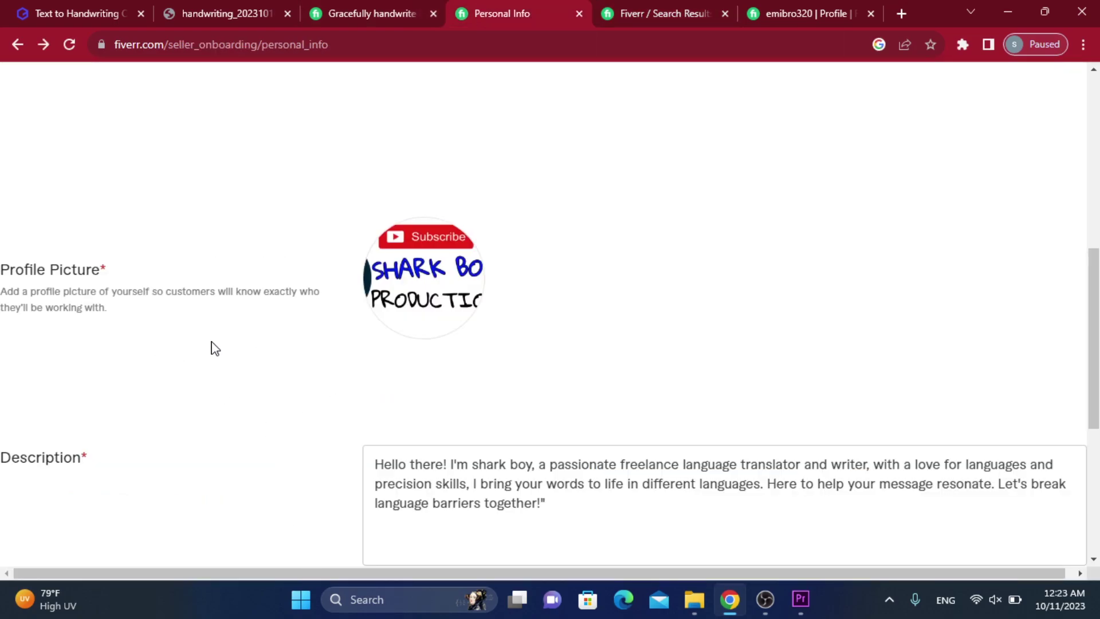
- Compare the Personal Info description with the description, languages and skills on the "Hand Writing Expert" seller's profile
scroll(395, 288, "down", 3)
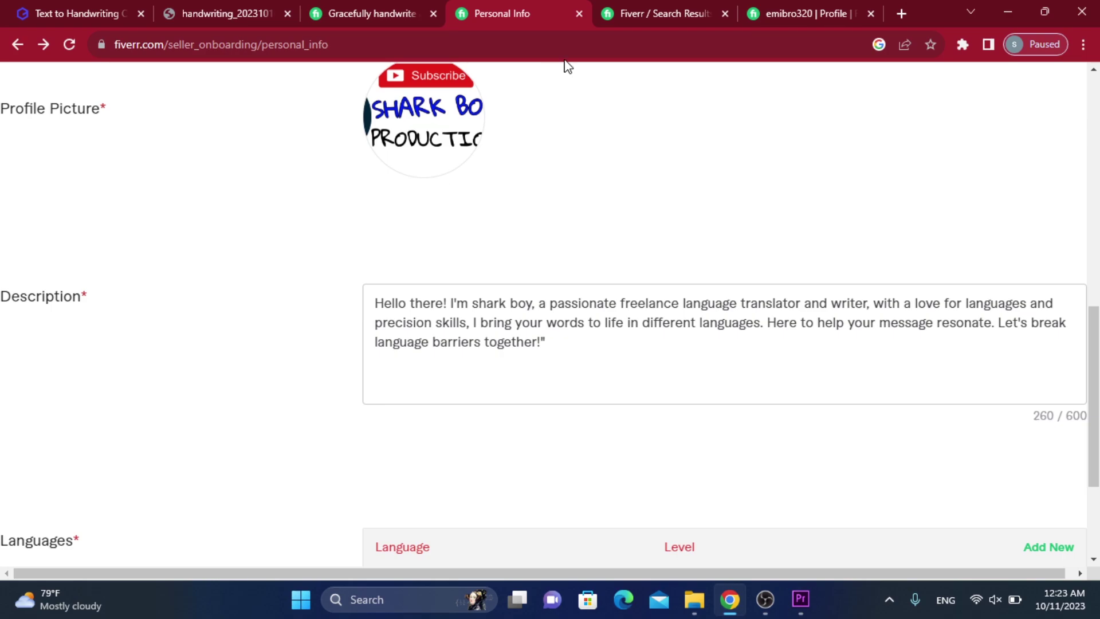
left_click(813, 14)
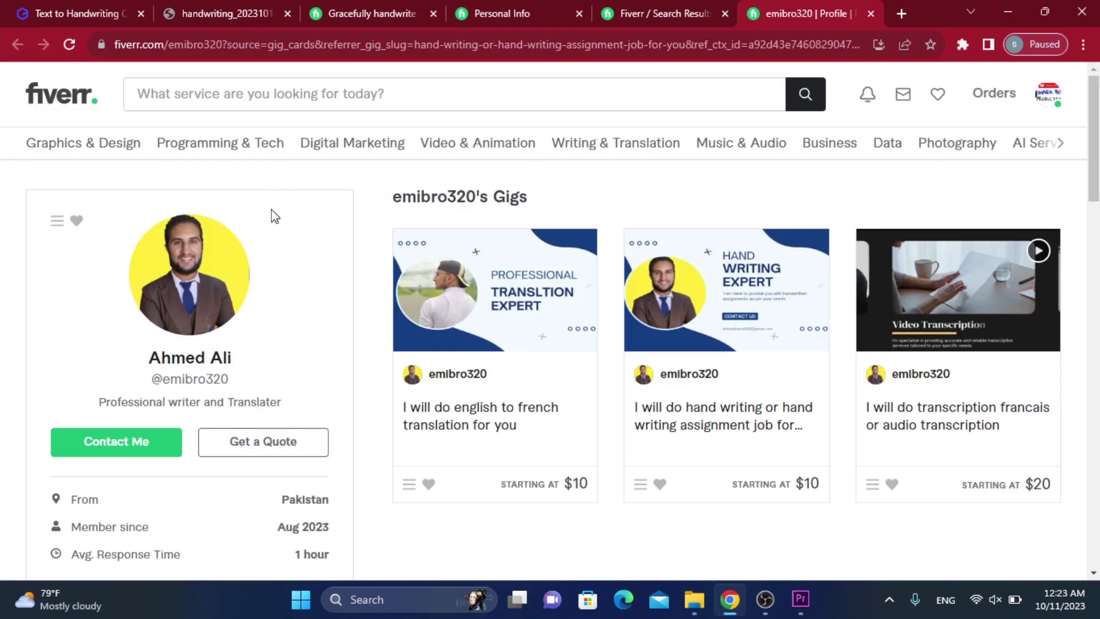
scroll(270, 216, "down", 4)
scroll(258, 252, "down", 8)
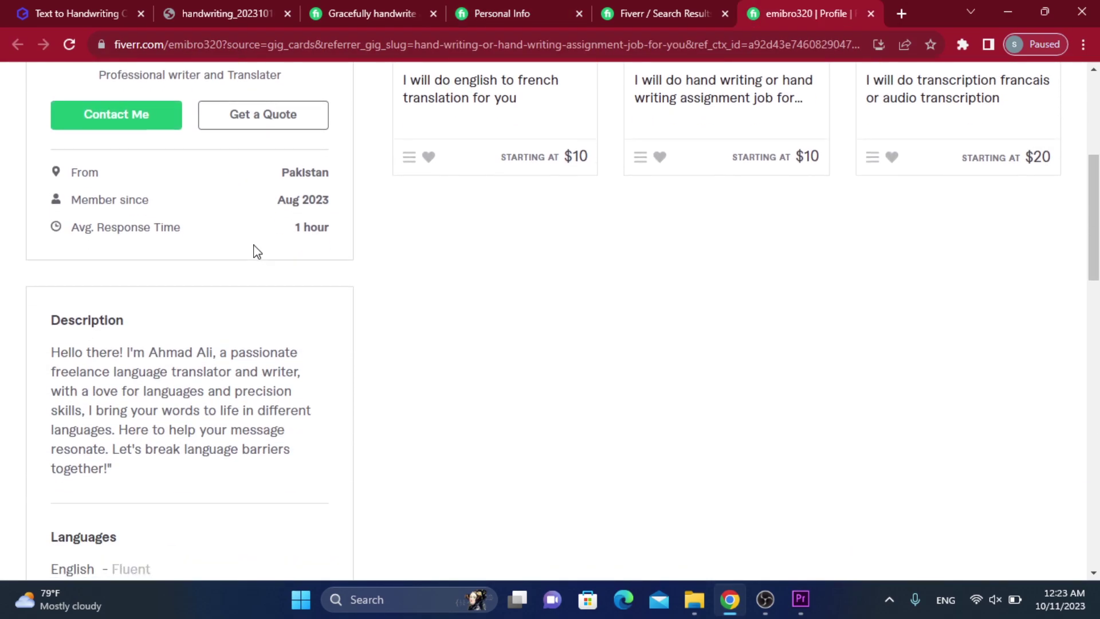
scroll(251, 244, "down", 4)
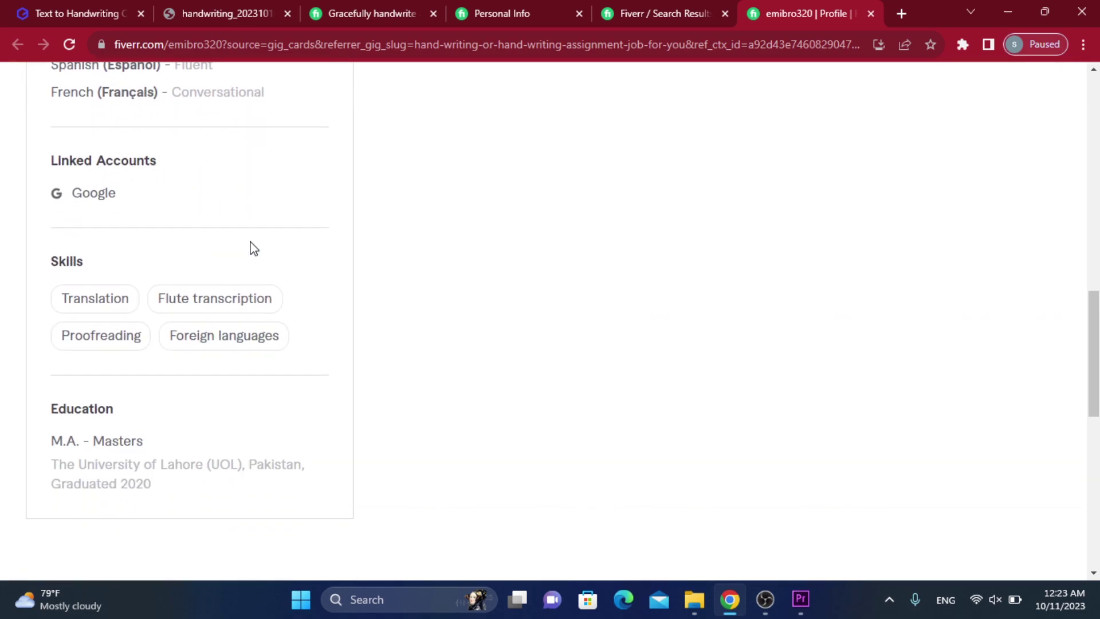
scroll(257, 243, "up", 15)
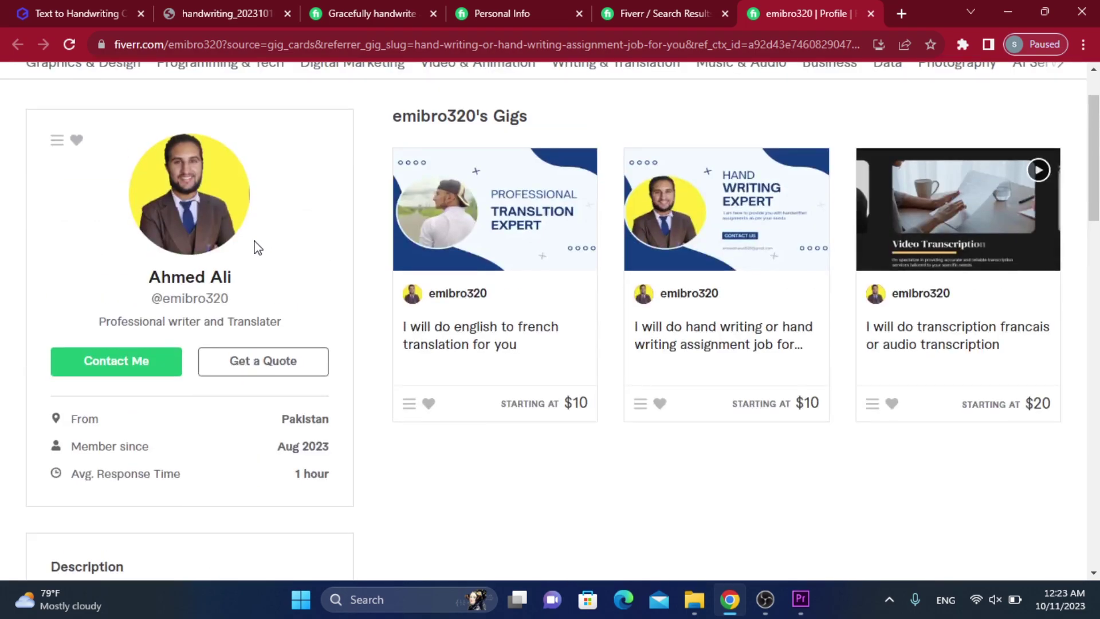
scroll(253, 246, "down", 7)
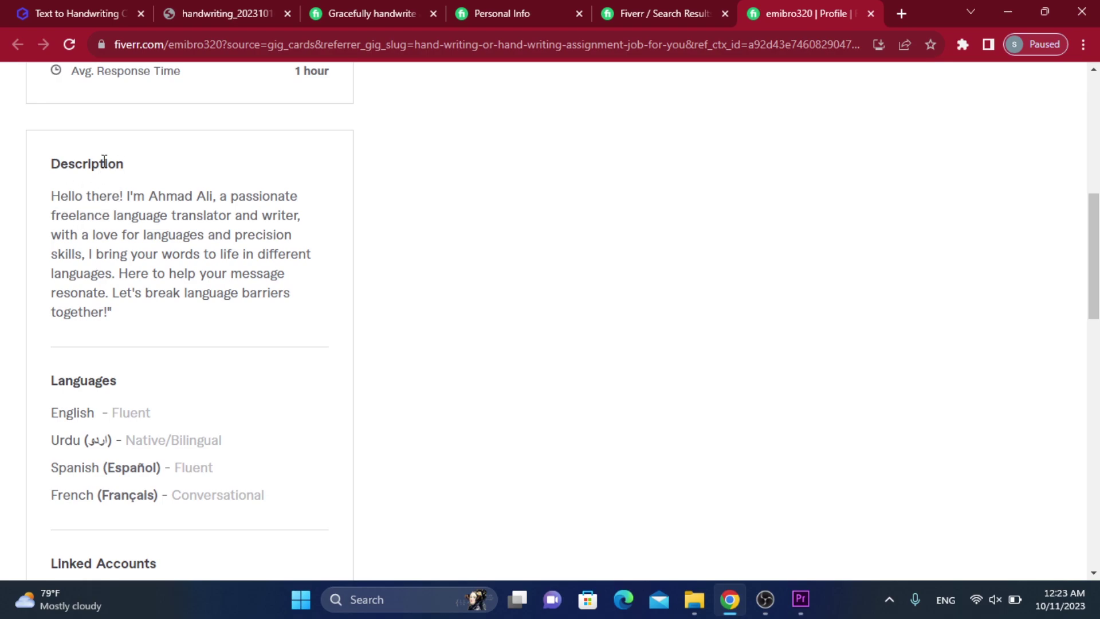
- Find the "Data Entry" gig further down the handwriting search results and open its seller's profile
left_click(666, 13)
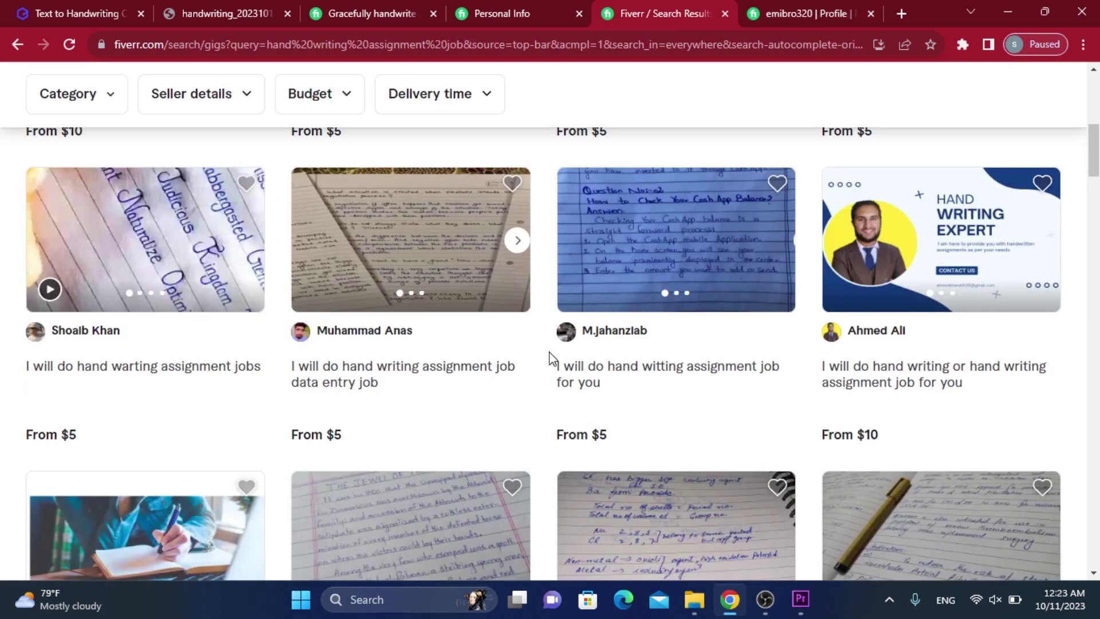
scroll(412, 407, "down", 5)
scroll(417, 411, "down", 7)
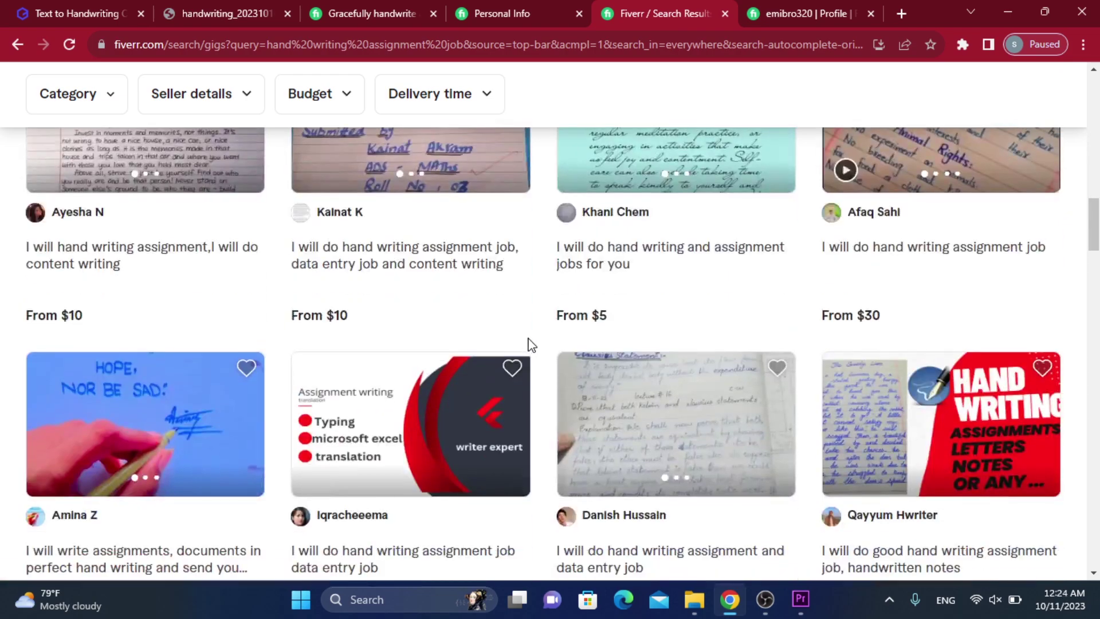
scroll(533, 342, "down", 9)
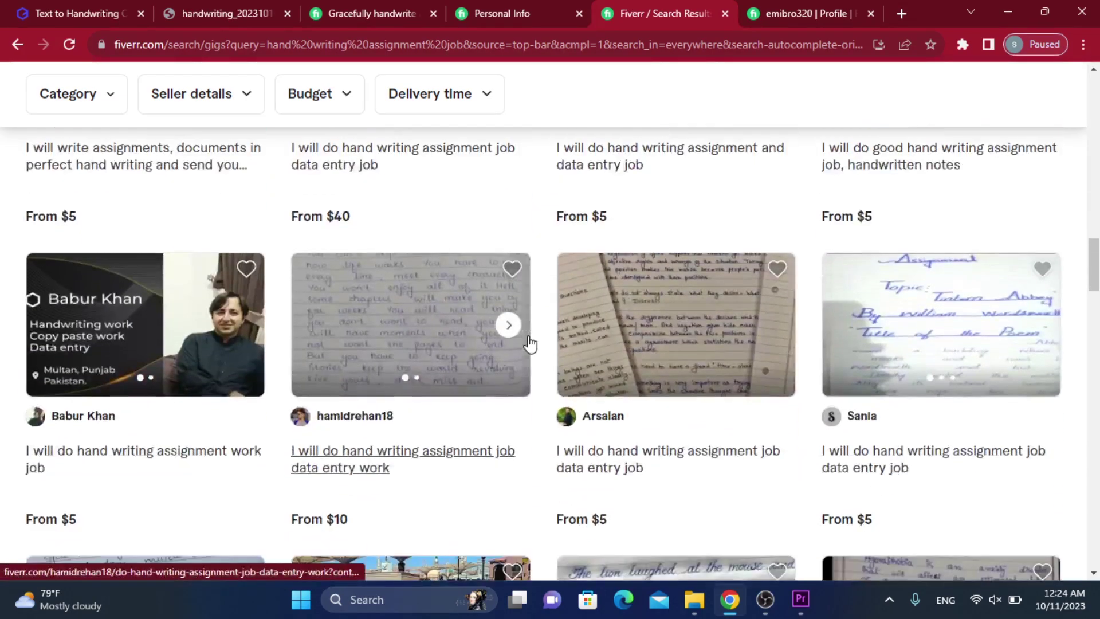
scroll(529, 344, "down", 4)
scroll(530, 344, "down", 5)
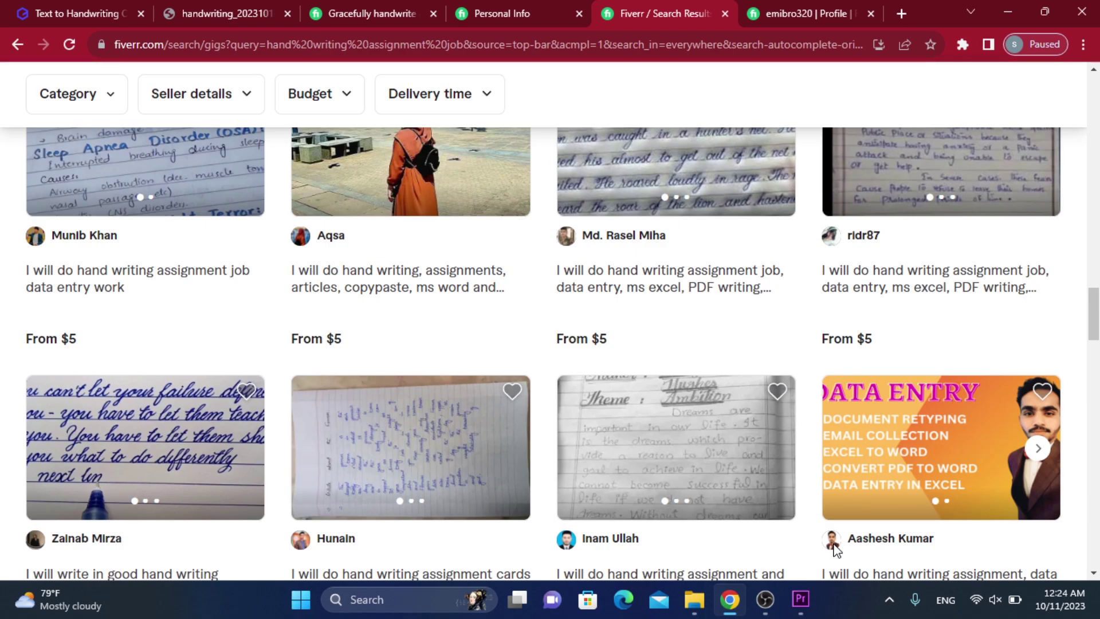
left_click(870, 538)
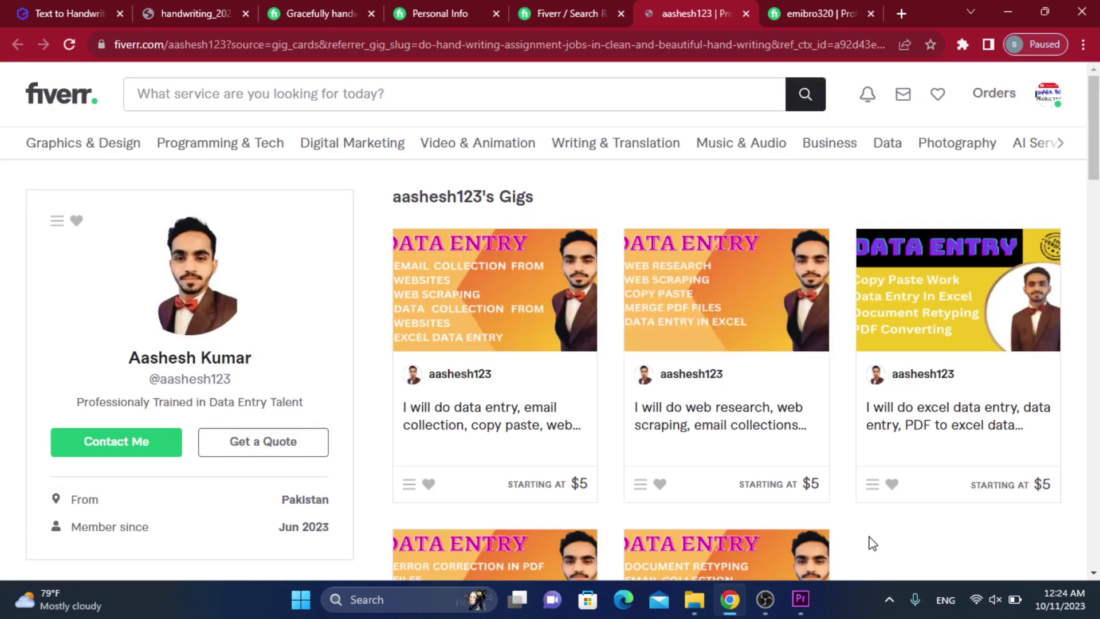
- Read the description and languages on the data entry seller's profile and return to the Personal Info form
scroll(153, 246, "down", 9)
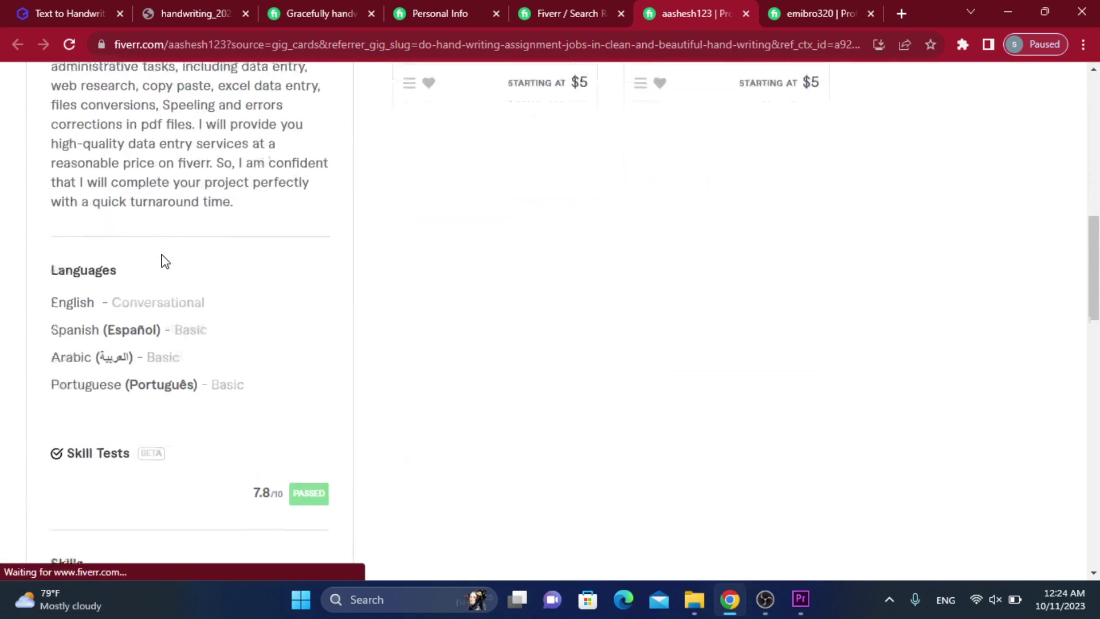
scroll(162, 261, "up", 4)
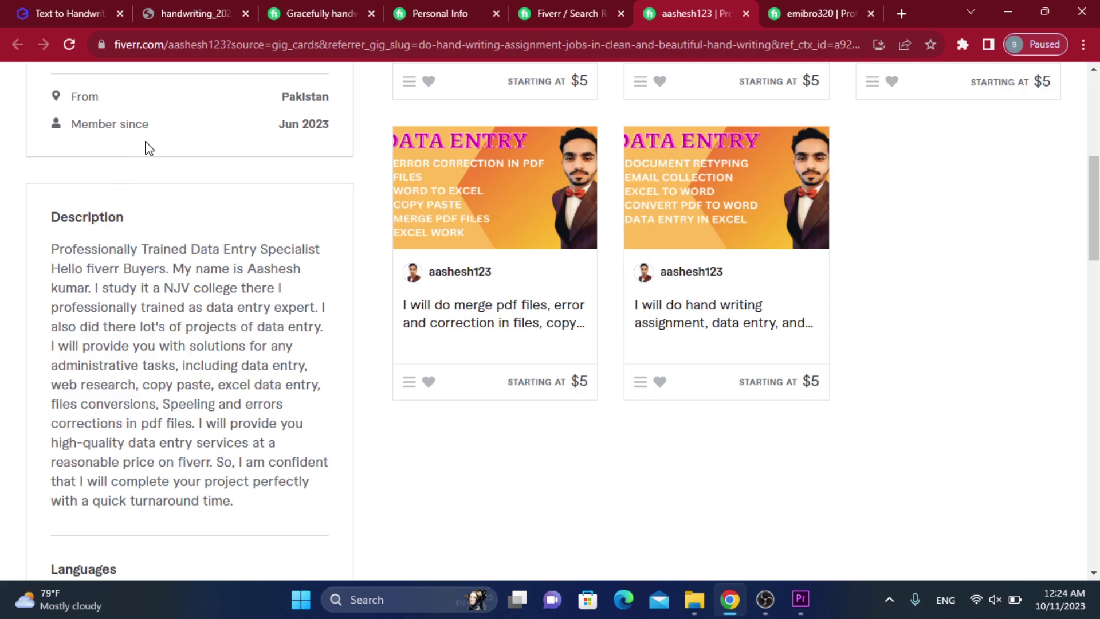
left_click(542, 9)
left_click(453, 16)
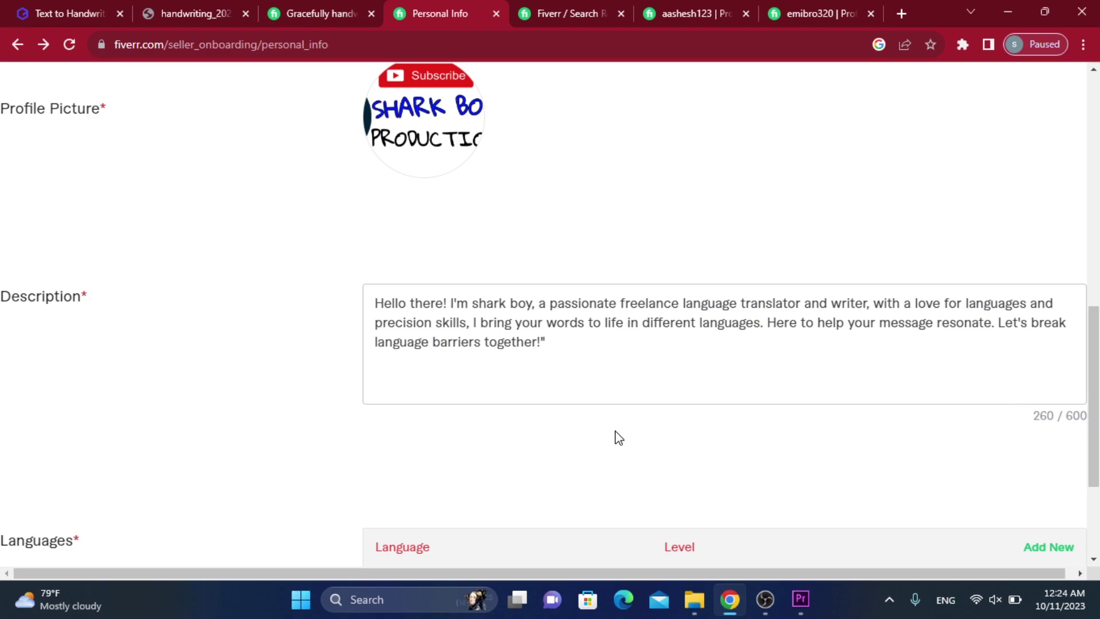
- Review the description and languages in the Personal Info form and continue to the Professional Info stage
scroll(606, 438, "down", 1)
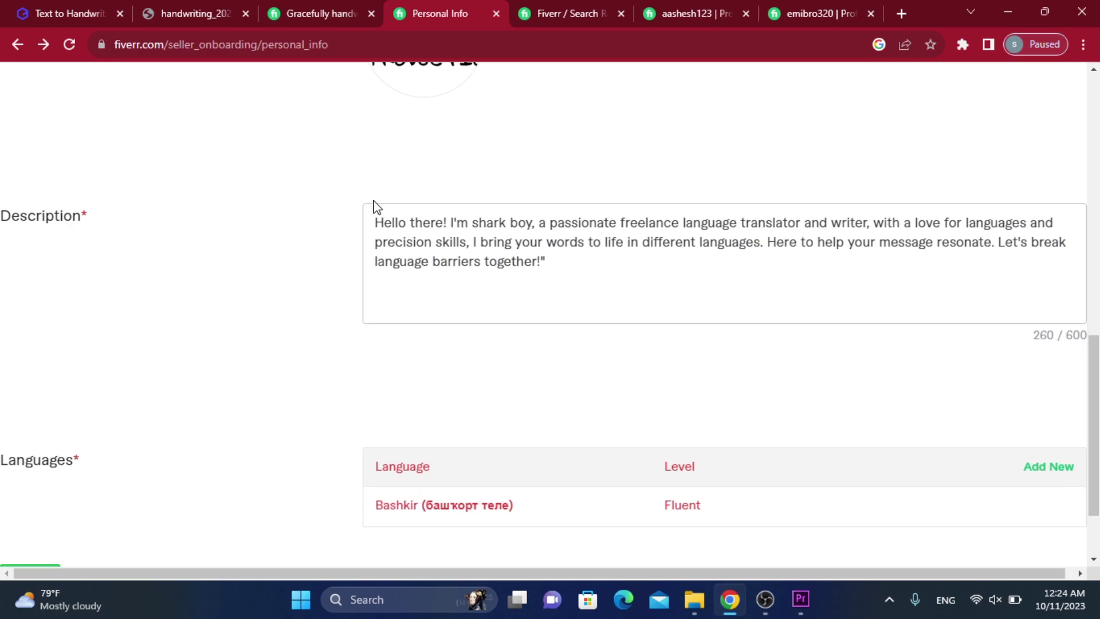
mouse_move(312, 482)
scroll(311, 481, "down", 1)
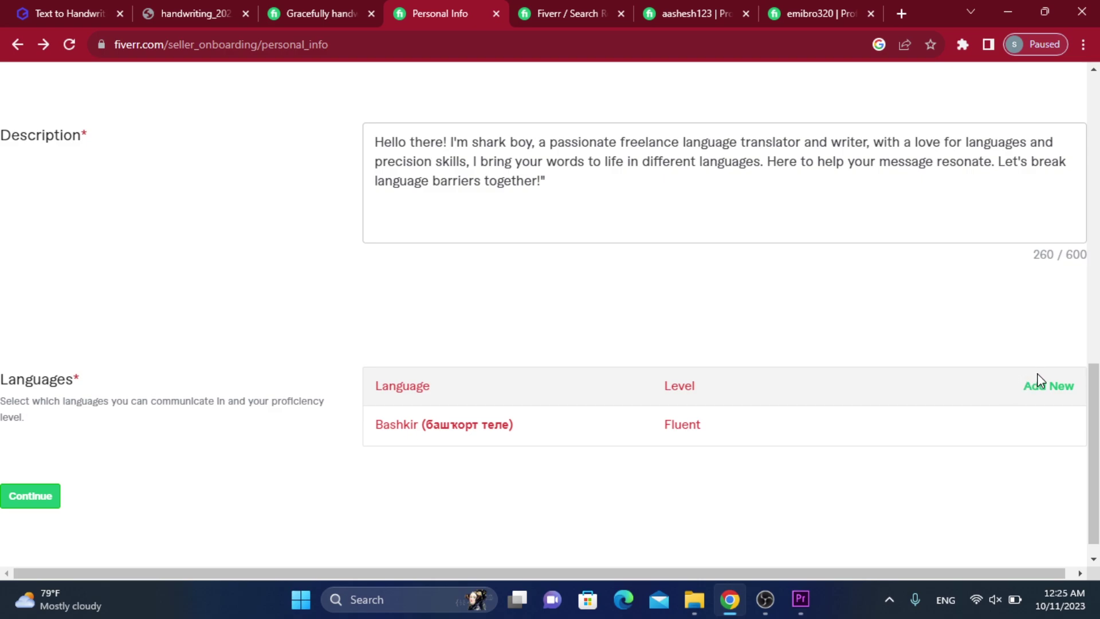
scroll(1042, 394, "down", 1)
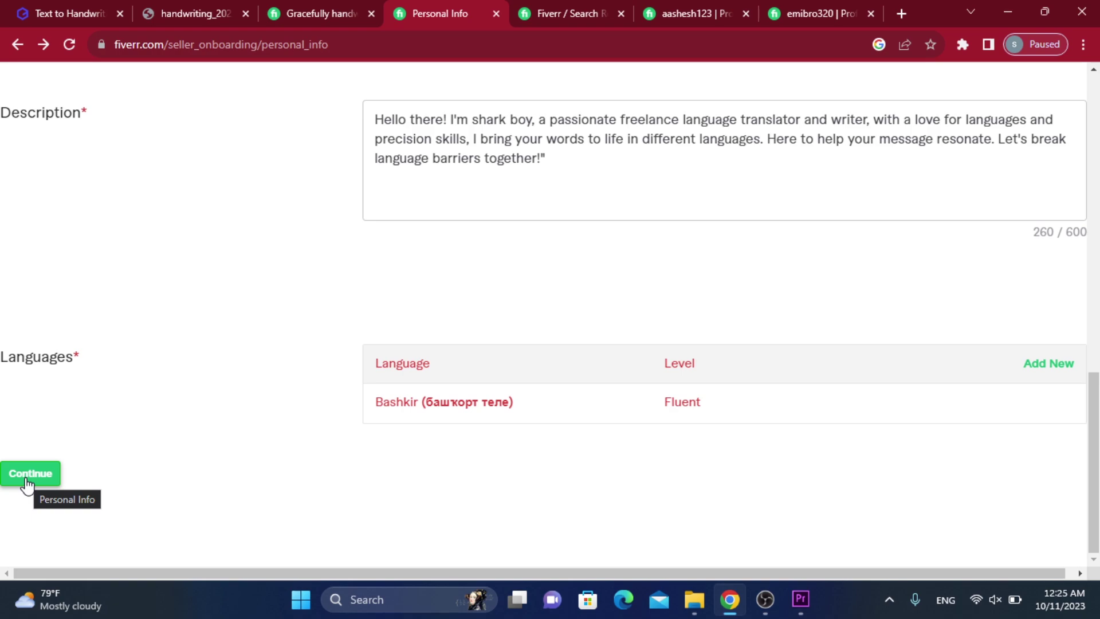
left_click(27, 480)
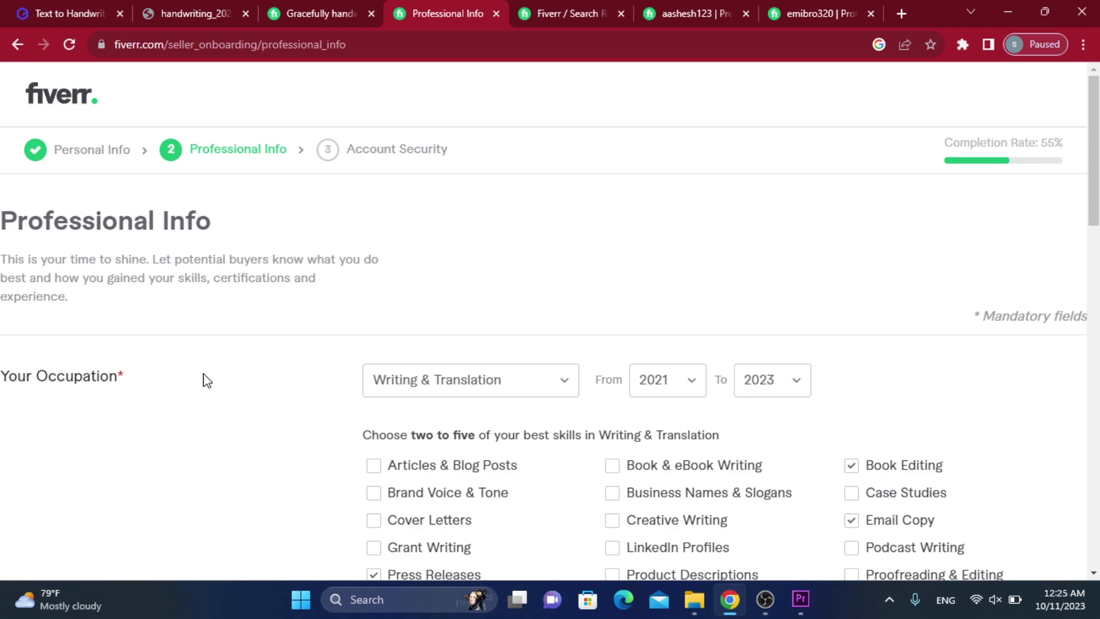
- Browse the occupation categories and set the occupation to Digital Marketing
left_click(573, 393)
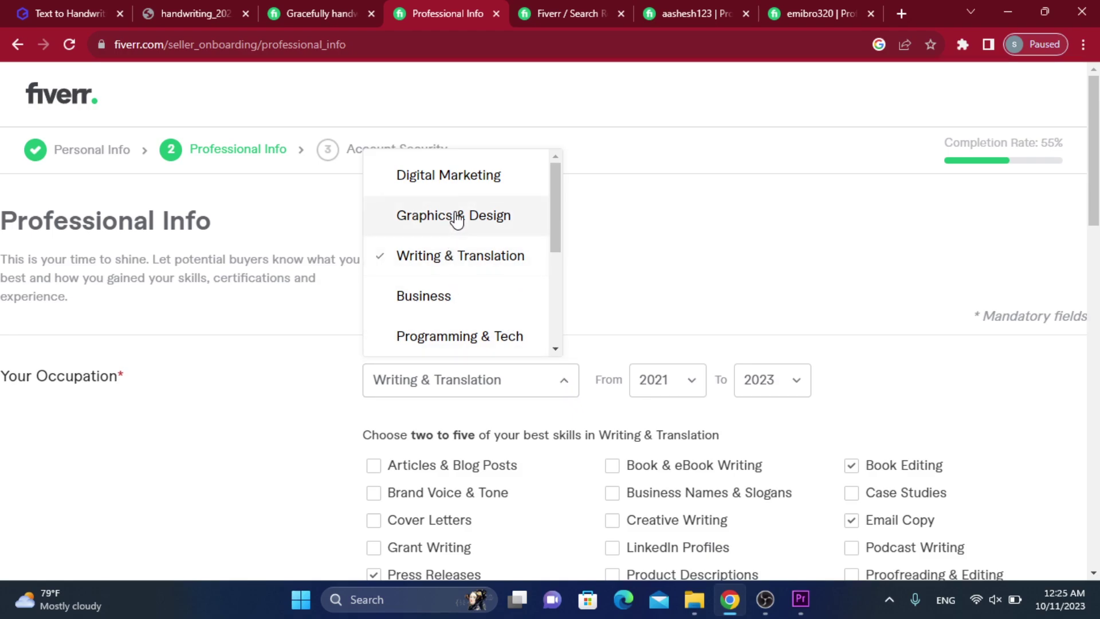
scroll(455, 217, "down", 3)
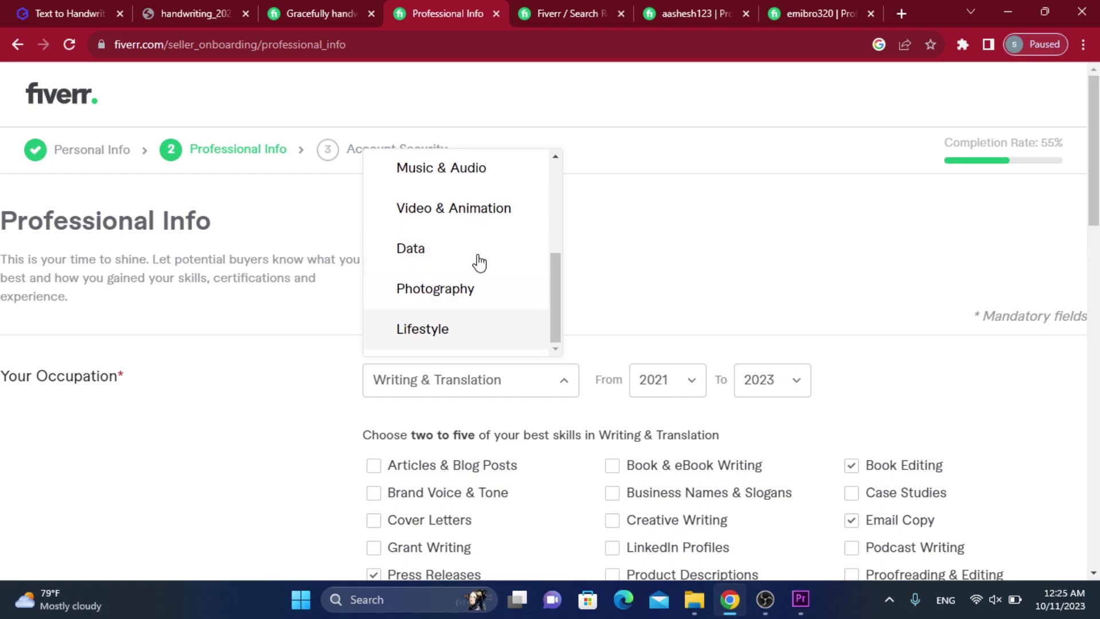
scroll(481, 252, "up", 3)
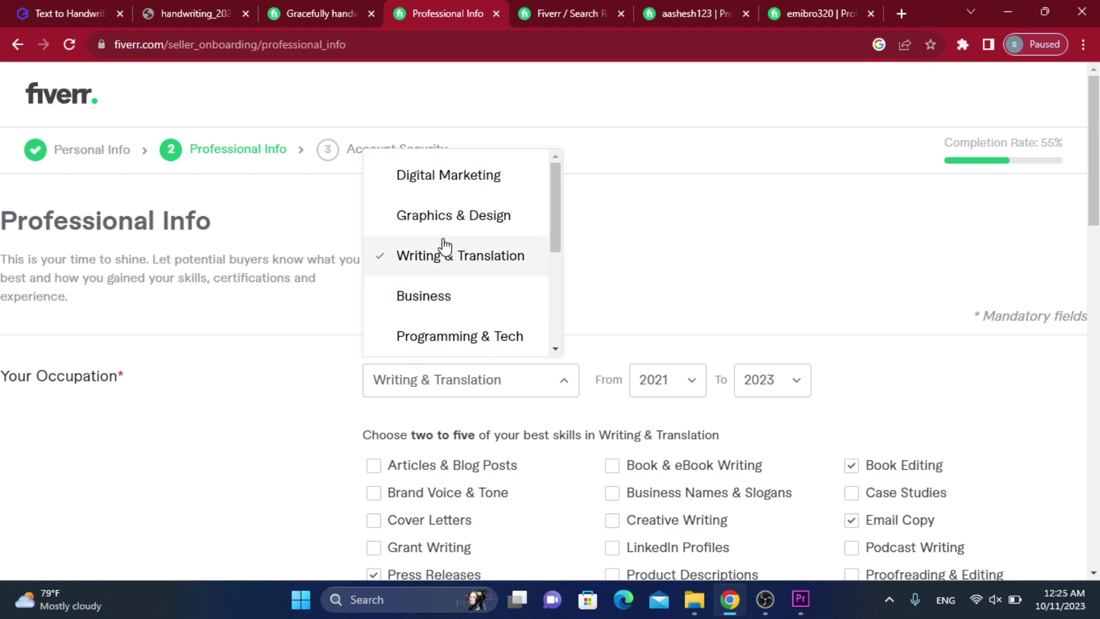
left_click(448, 202)
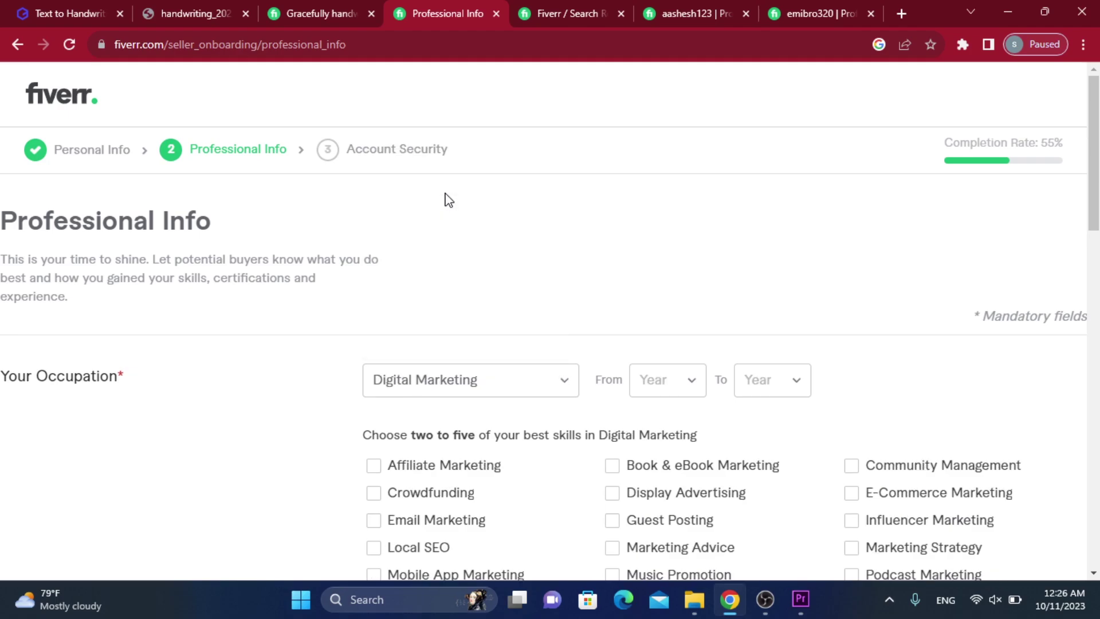
- Set the occupation to Writing & Translation, from 2021 to 2023
left_click(556, 386)
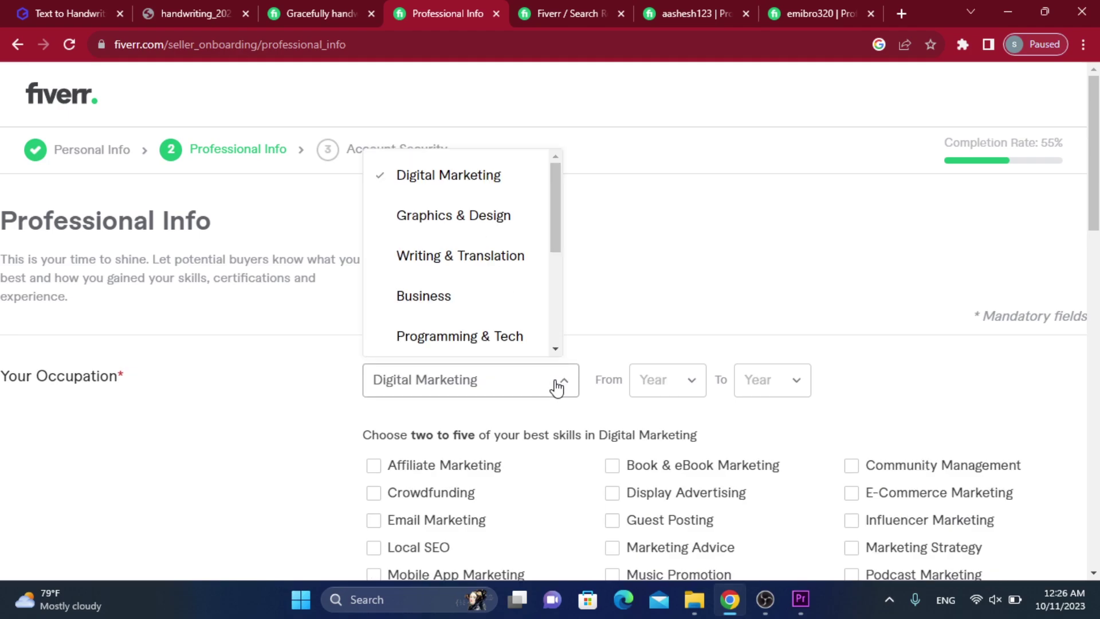
scroll(474, 334, "down", 6)
scroll(477, 280, "up", 10)
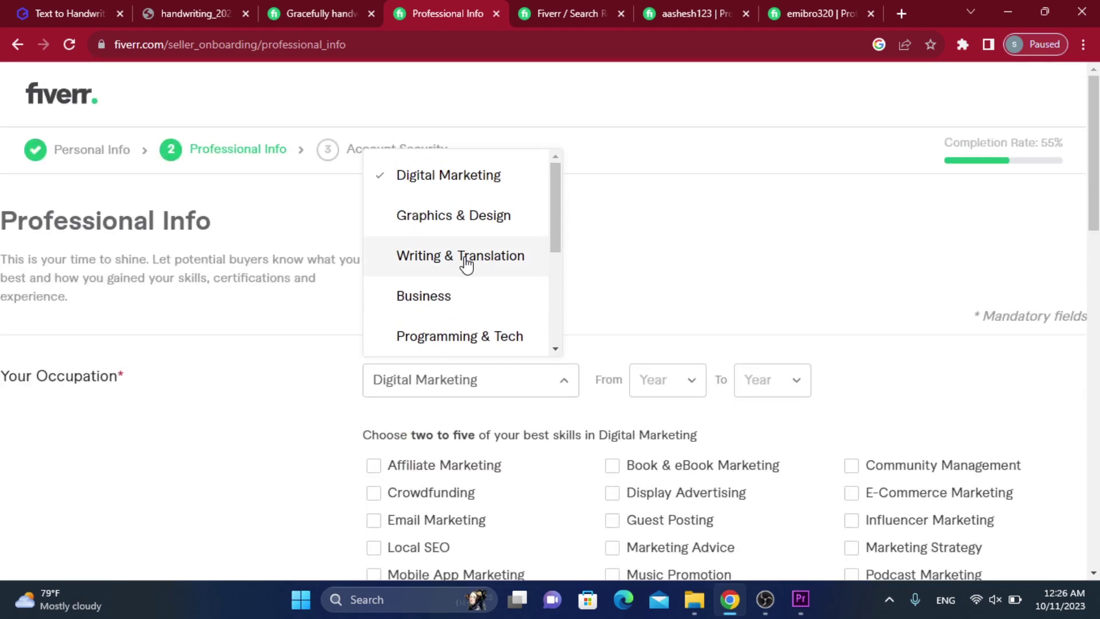
left_click(466, 257)
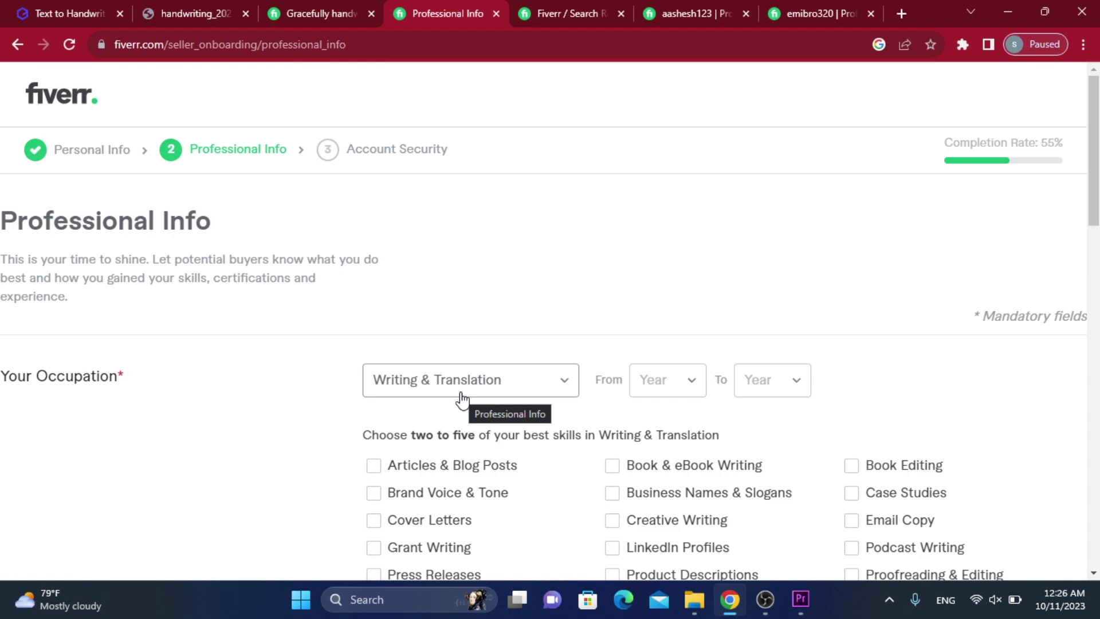
left_click(692, 385)
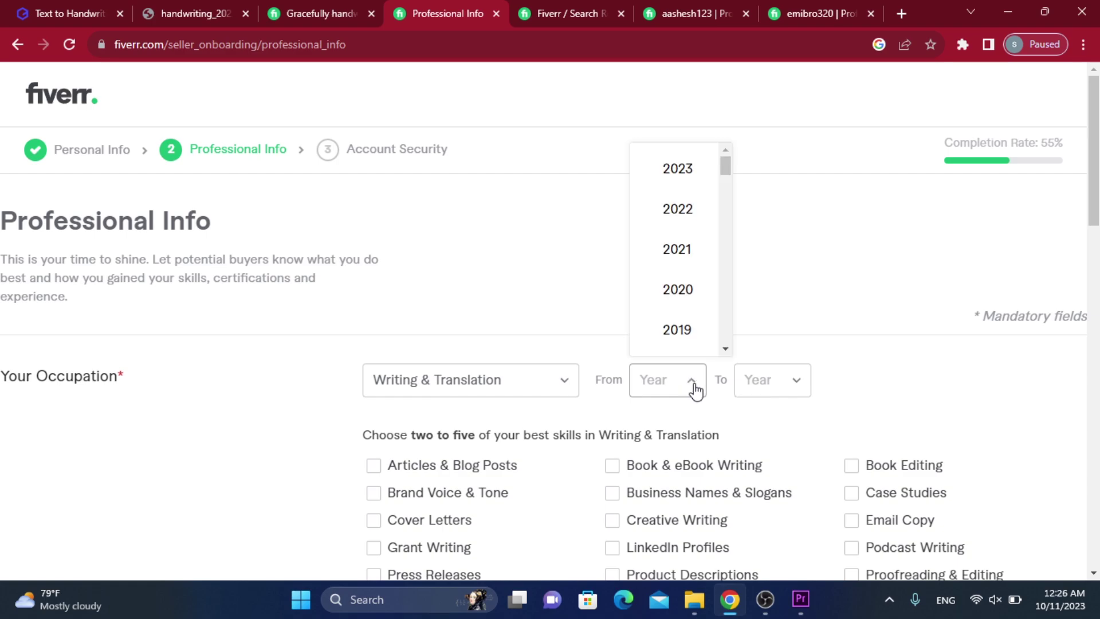
left_click(686, 257)
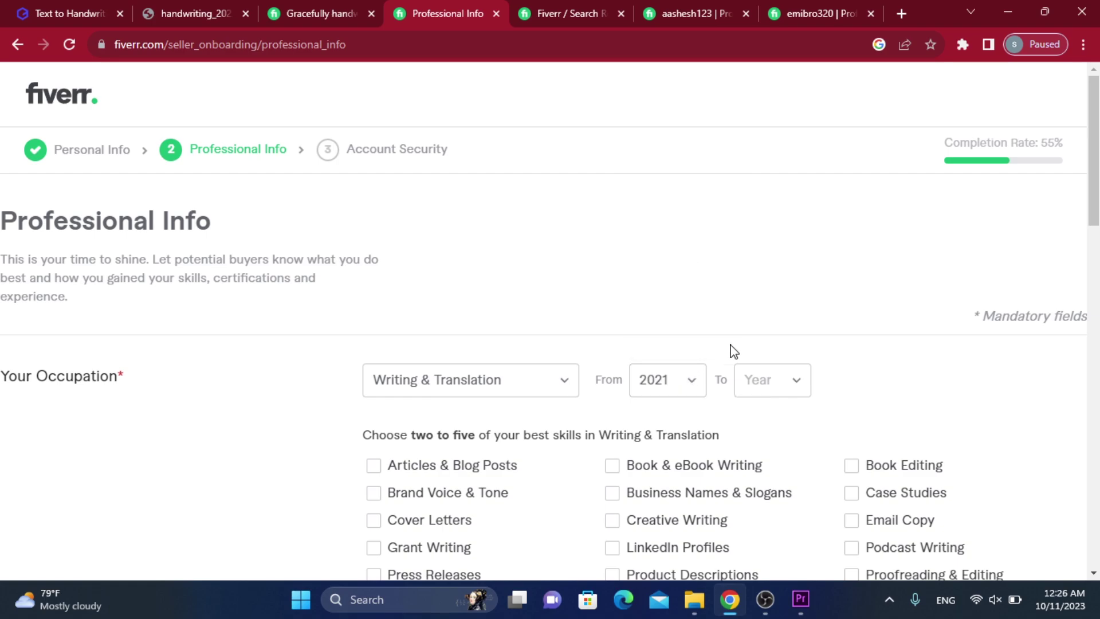
left_click(803, 387)
left_click(790, 438)
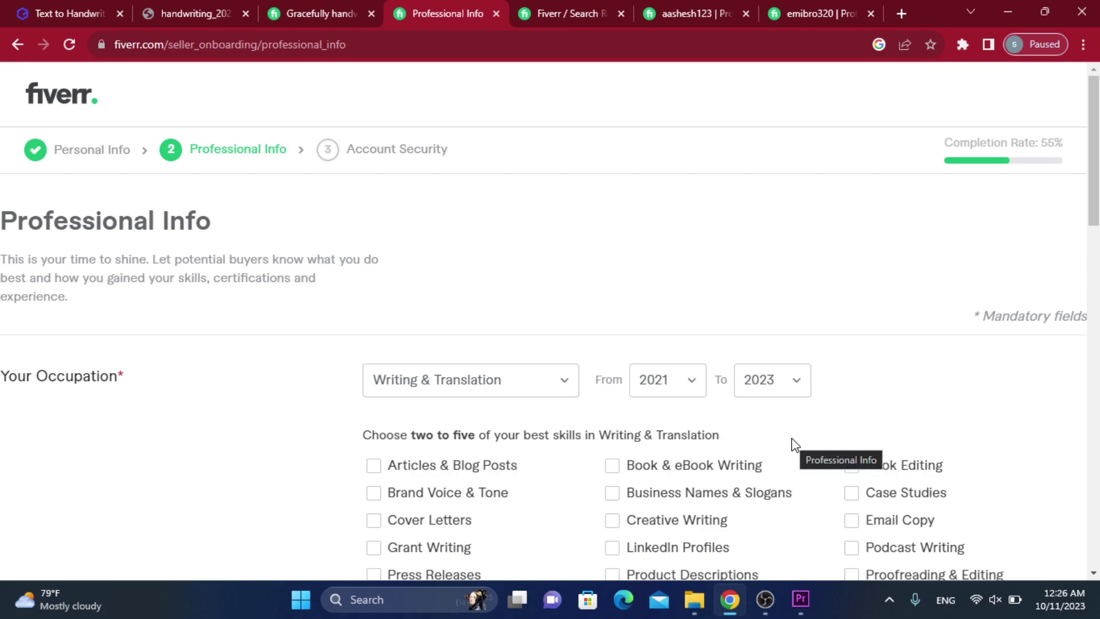
- Select Sales Copy, UX Writing, Press Releases, Creative Writing and LinkedIn Profiles as the best skills in Writing & Translation
scroll(665, 418, "down", 1)
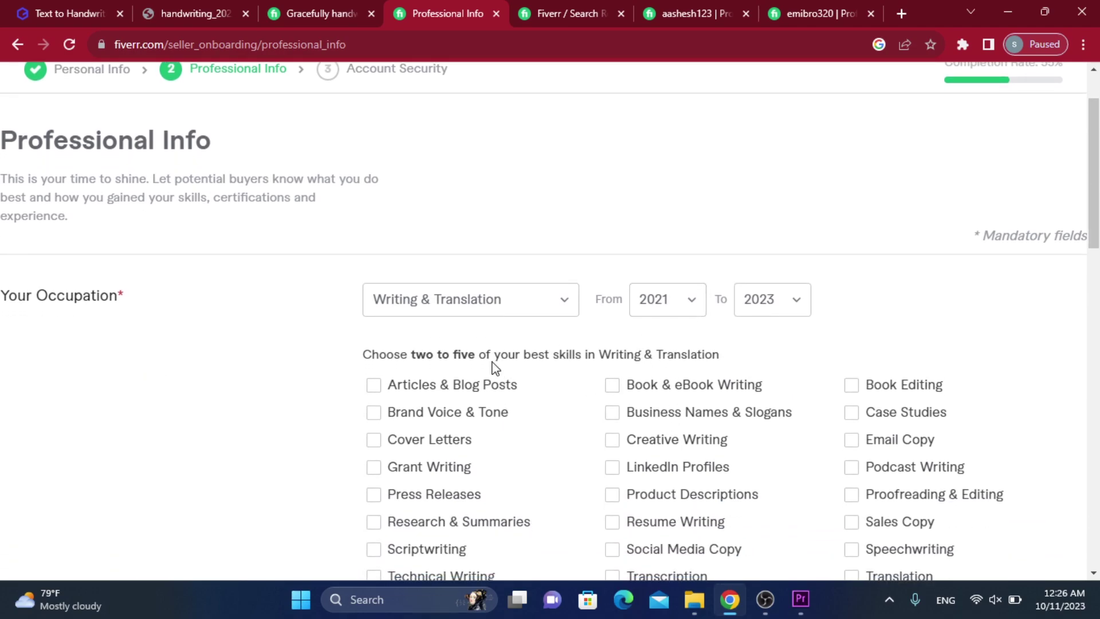
scroll(494, 370, "down", 1)
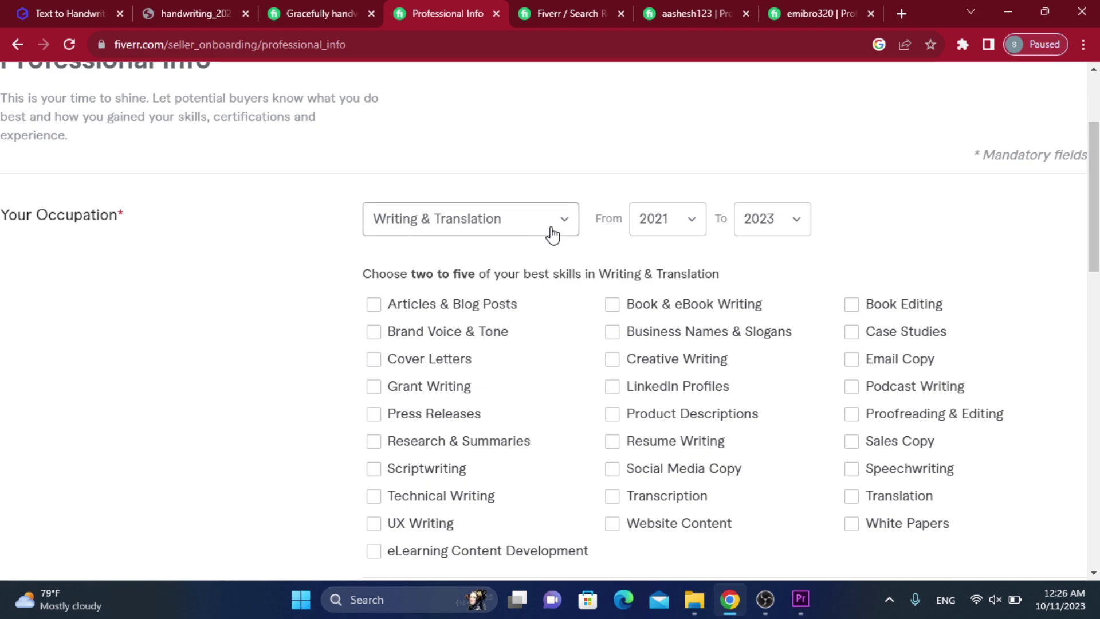
scroll(599, 344, "down", 1)
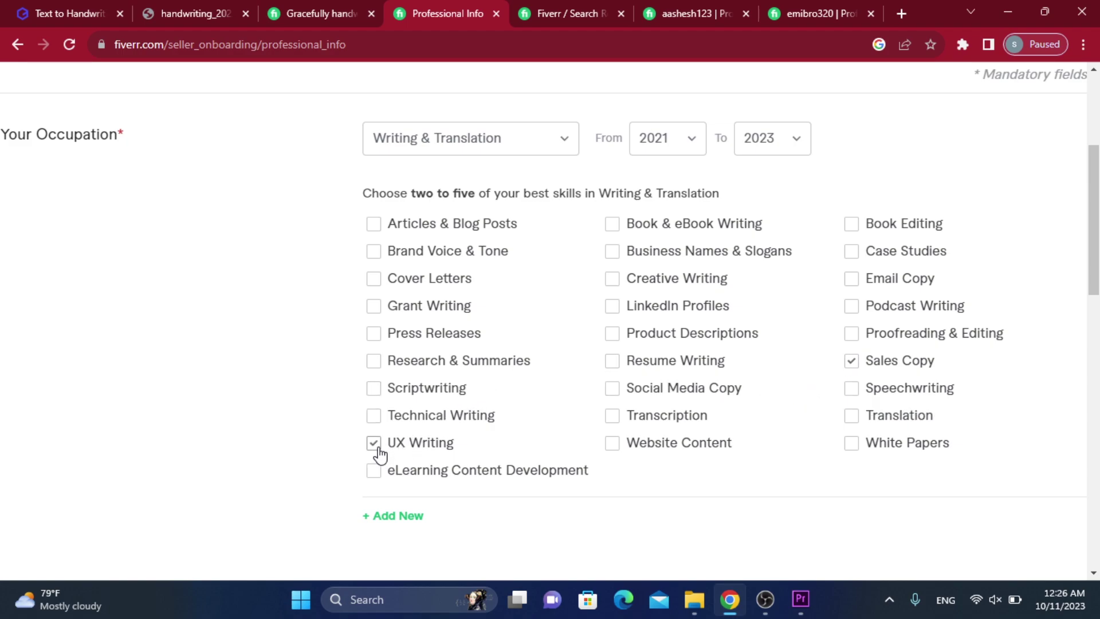
left_click(375, 334)
left_click(613, 279)
left_click(617, 308)
- Try to find a handwriting skill by searching the Skills suggestions for "hand wr"
scroll(565, 379, "down", 2)
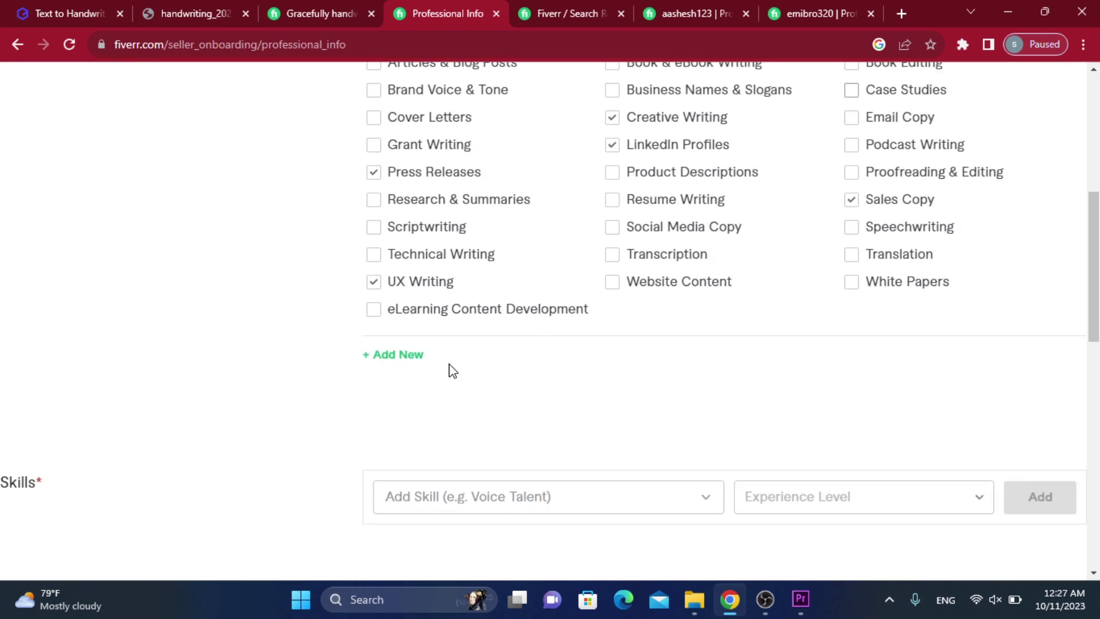
scroll(449, 371, "down", 1)
scroll(310, 377, "down", 1)
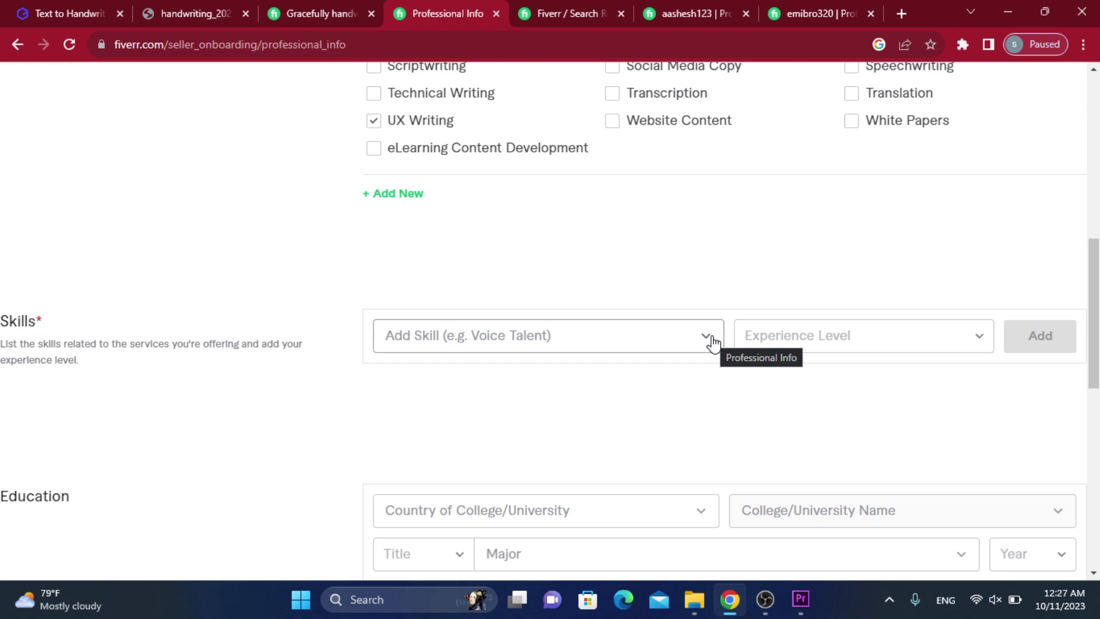
left_click(657, 337)
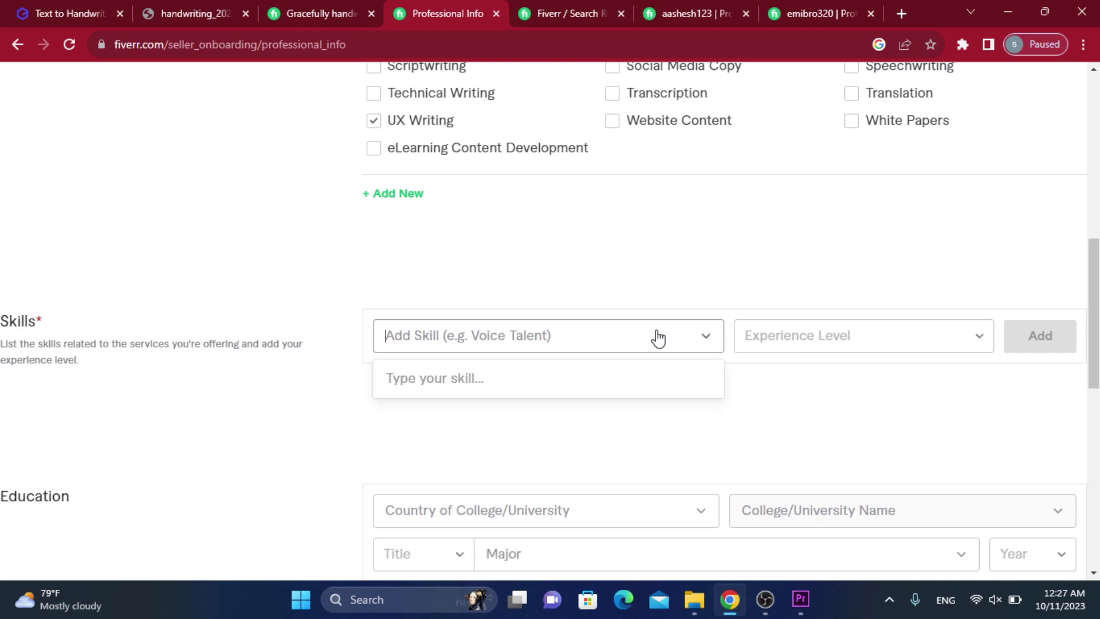
type("wr")
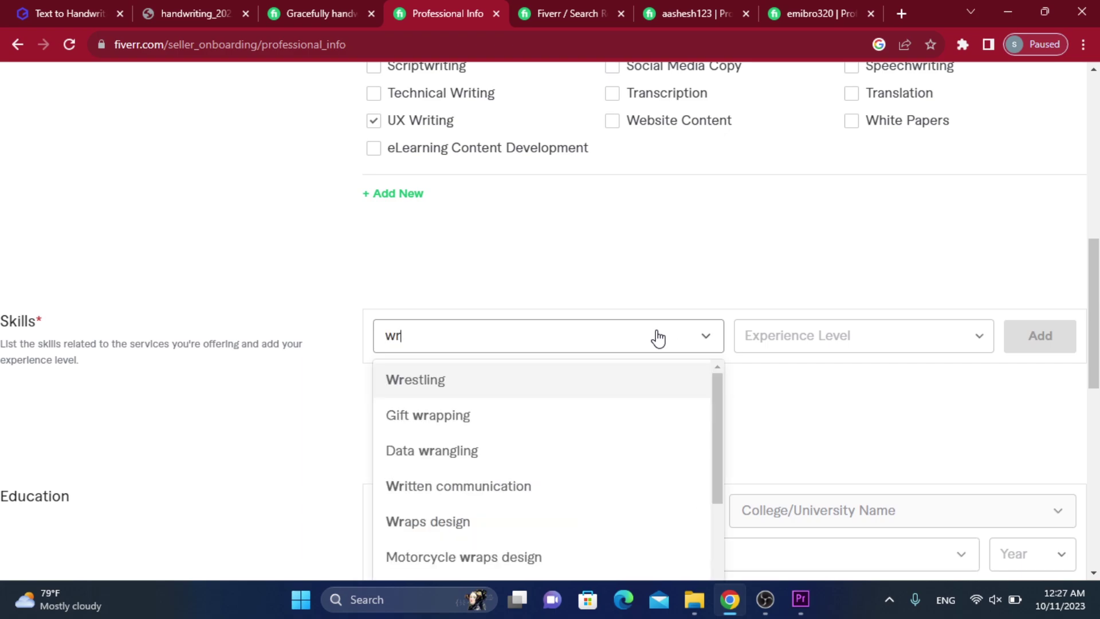
key("BackSpace")
key("BackSpace")
type("ha")
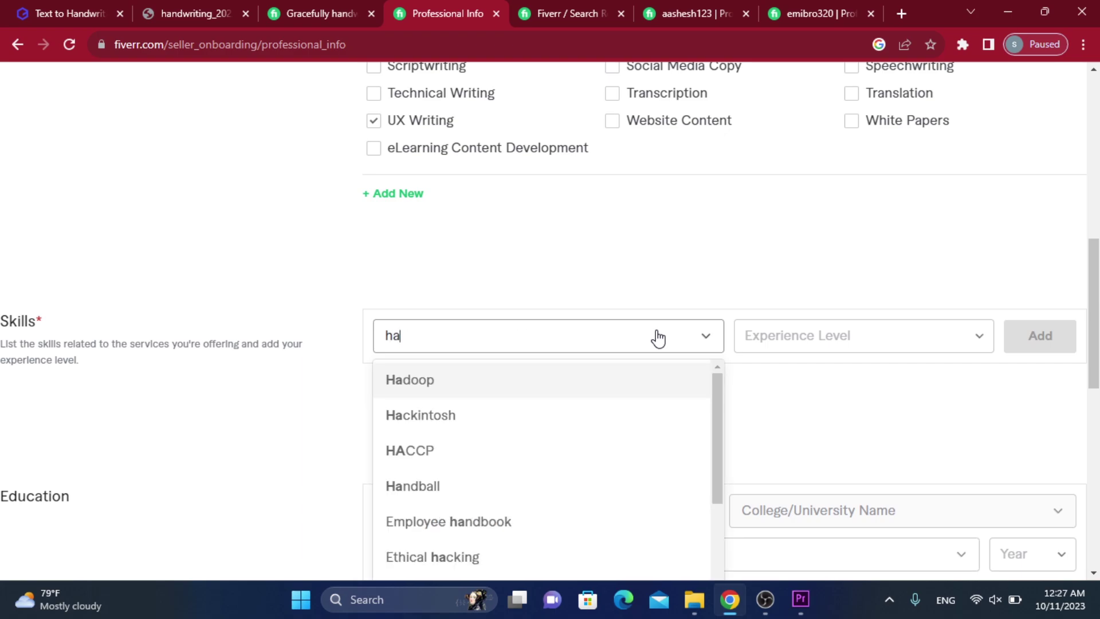
type("nd")
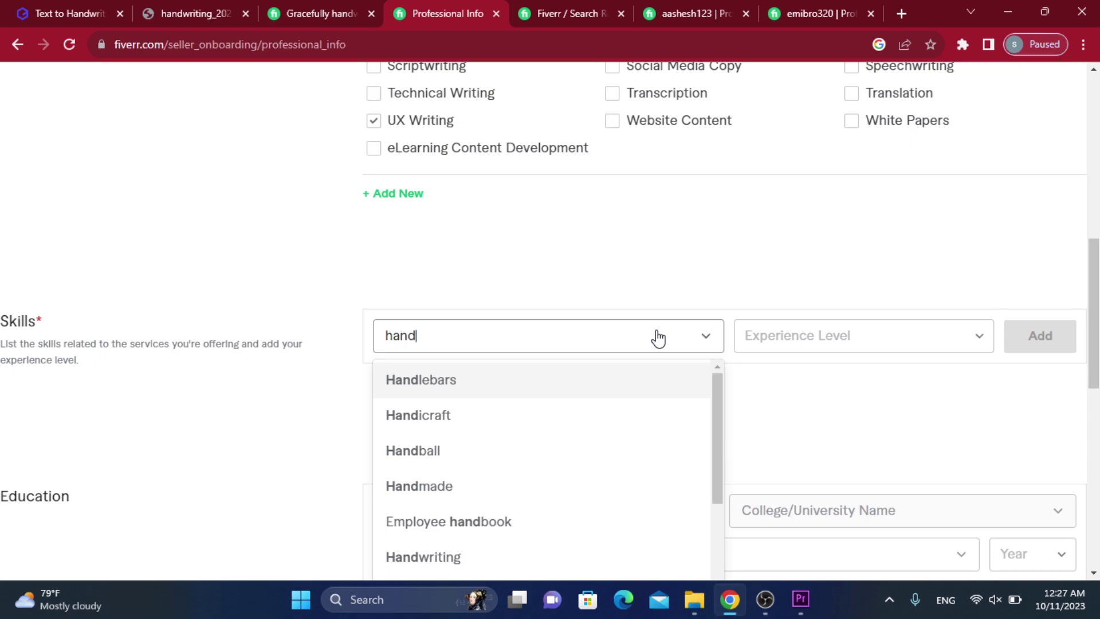
type(" wr")
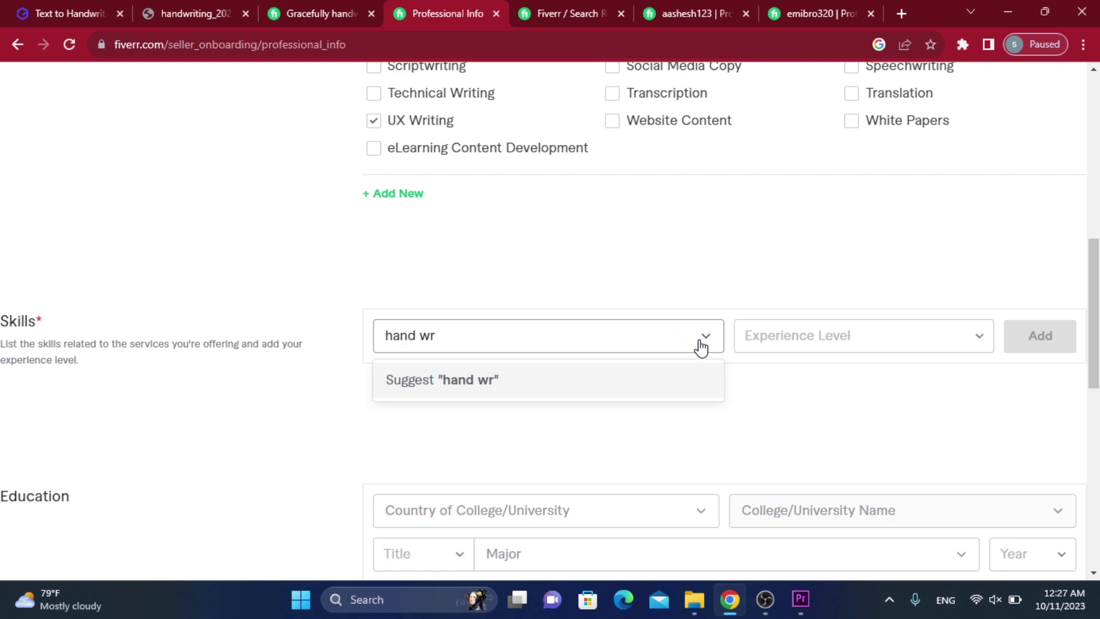
- Search the skill suggestions for "wri" and choose Health writing with the Expert experience level
key("ctrl+a")
type("wri")
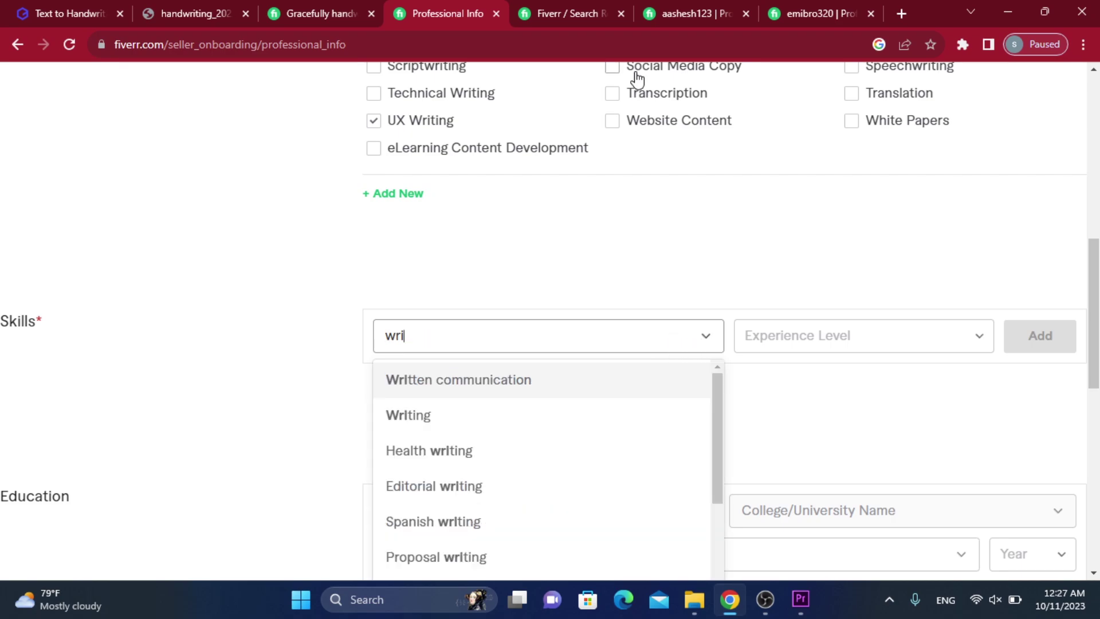
left_click(455, 463)
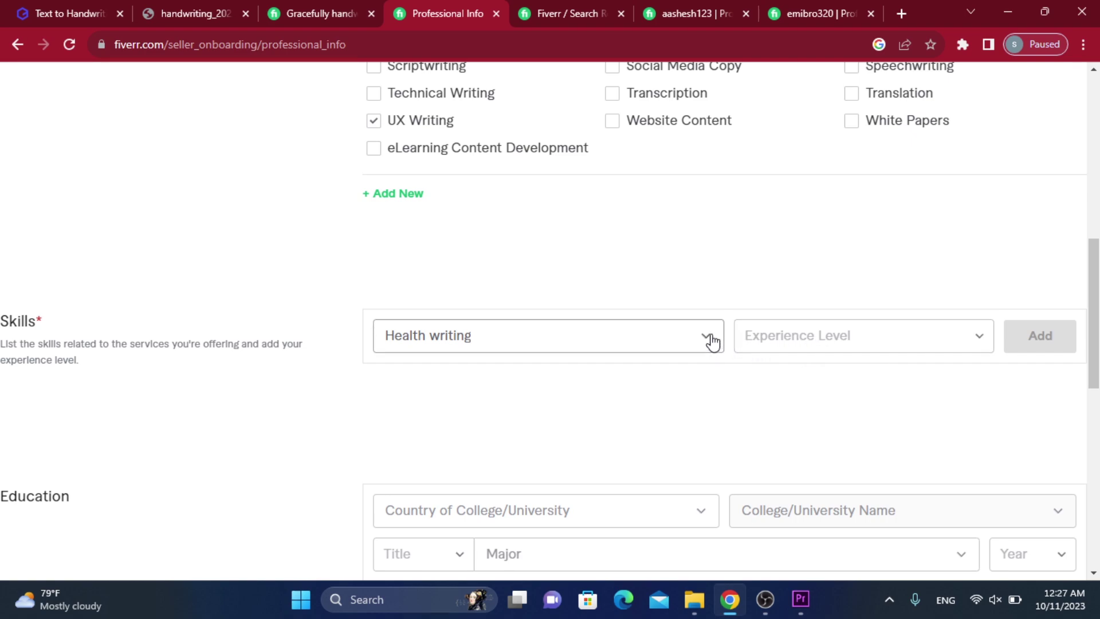
left_click(976, 350)
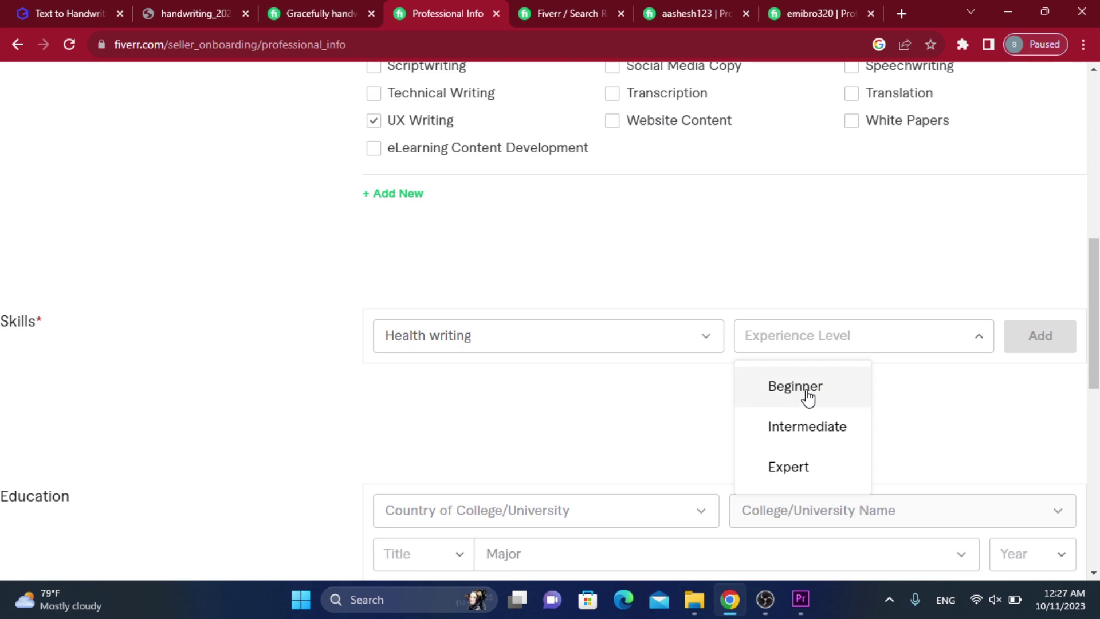
left_click(827, 465)
- Set the education country to Sri Lanka and the college or university name to Nibm
scroll(809, 452, "down", 1)
scroll(808, 453, "down", 4)
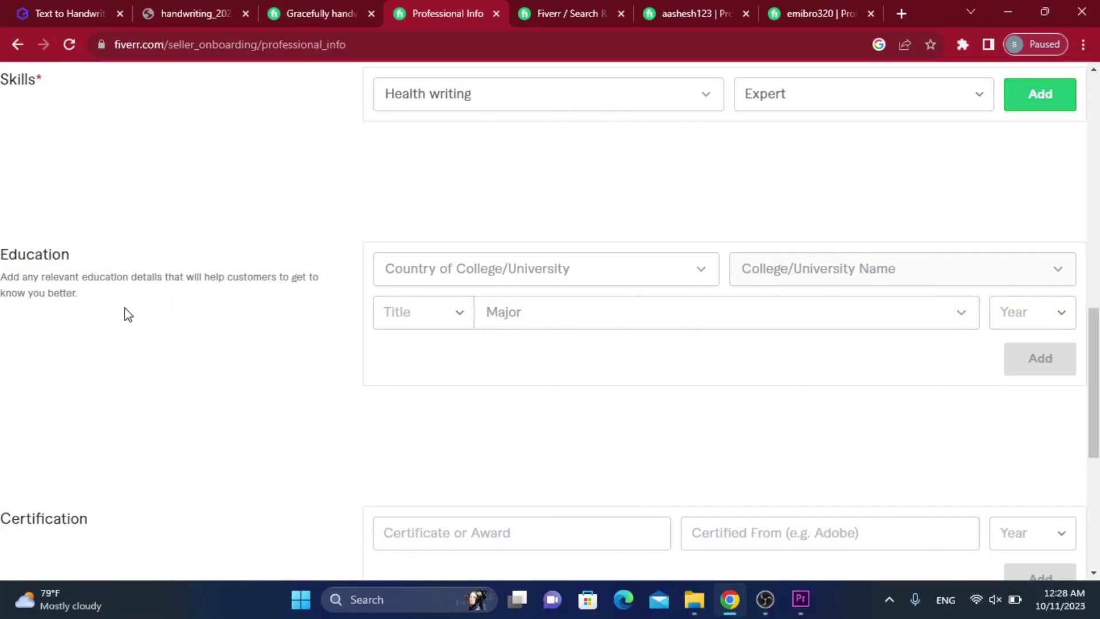
left_click(712, 274)
scroll(475, 321, "down", 5)
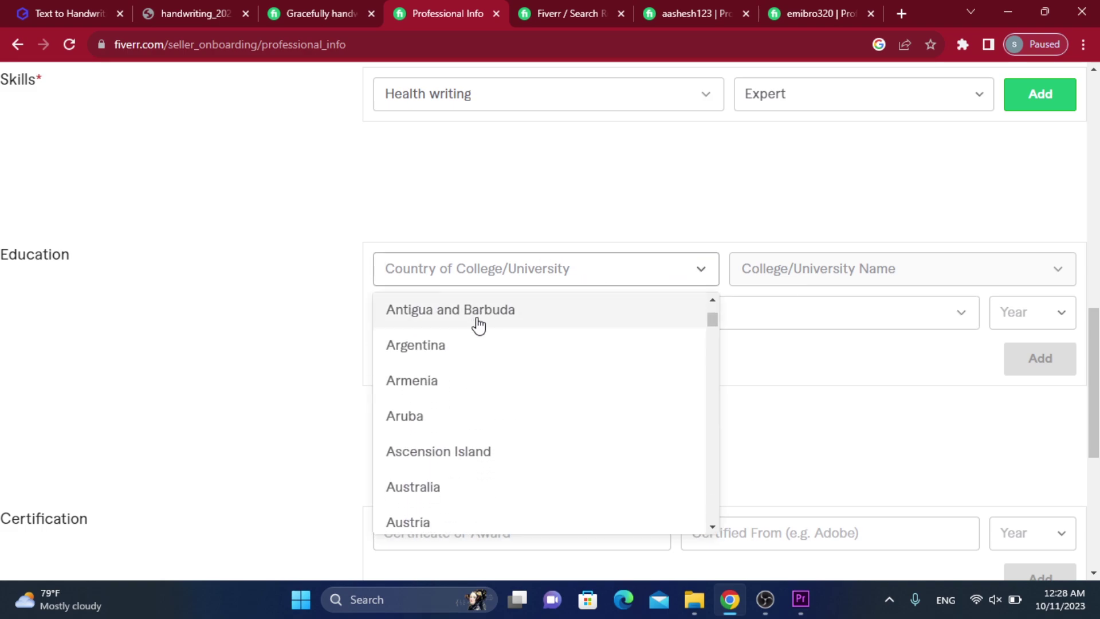
scroll(479, 325, "down", 20)
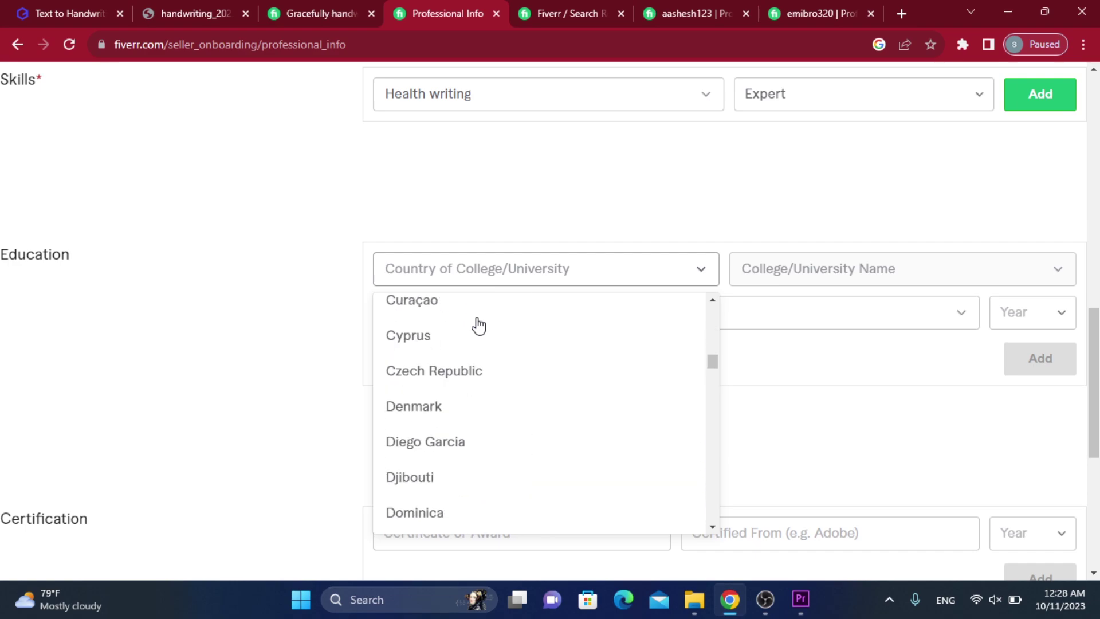
scroll(477, 323, "down", 20)
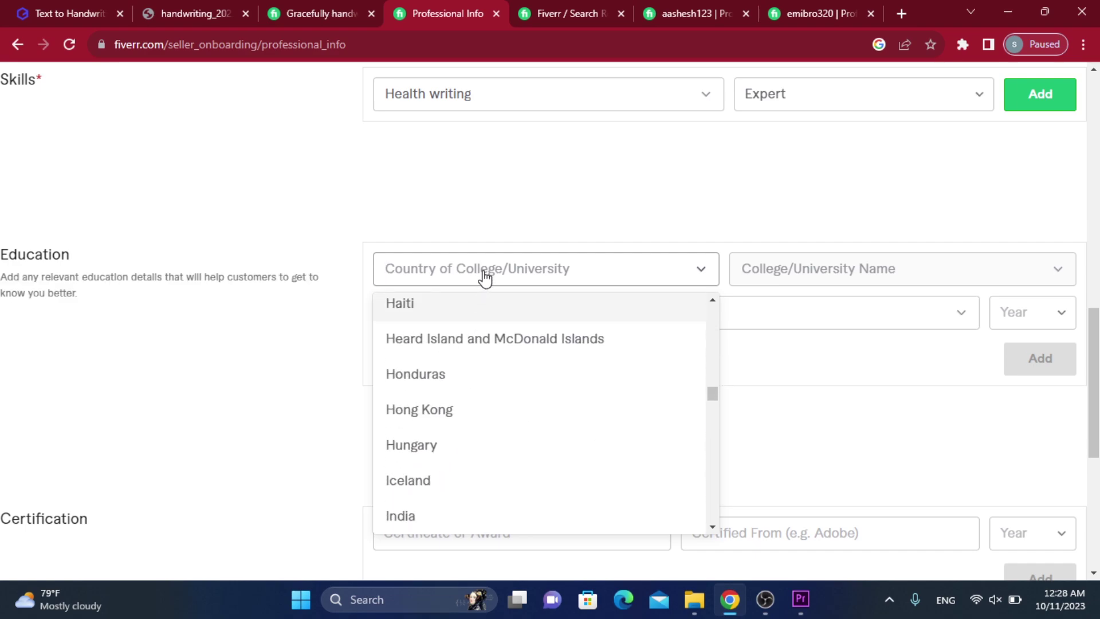
type("sr")
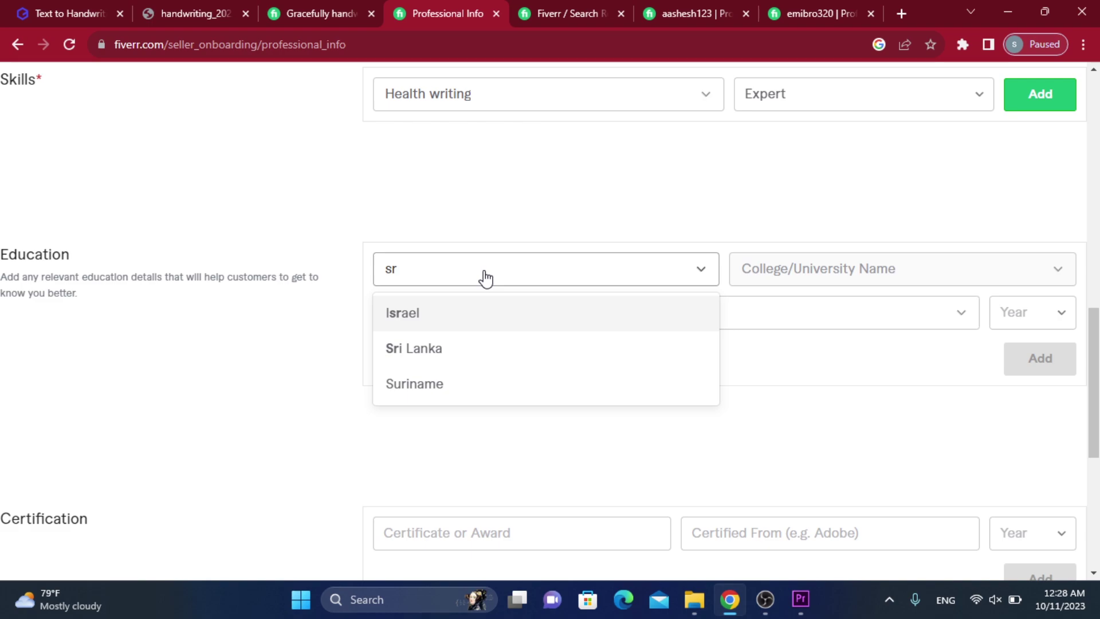
left_click(423, 352)
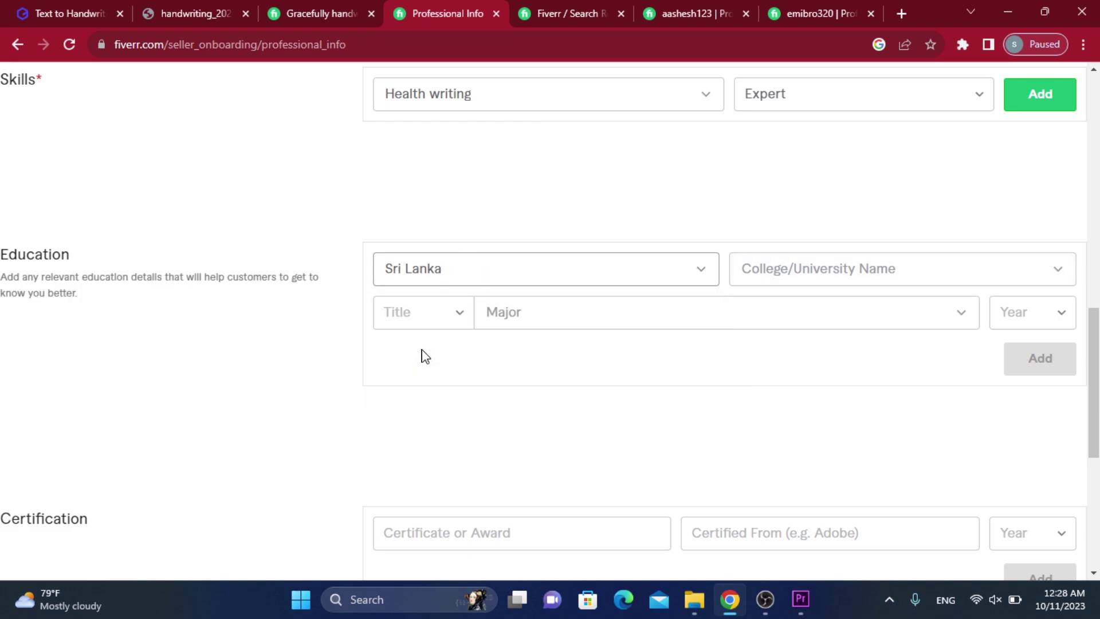
left_click(1065, 276)
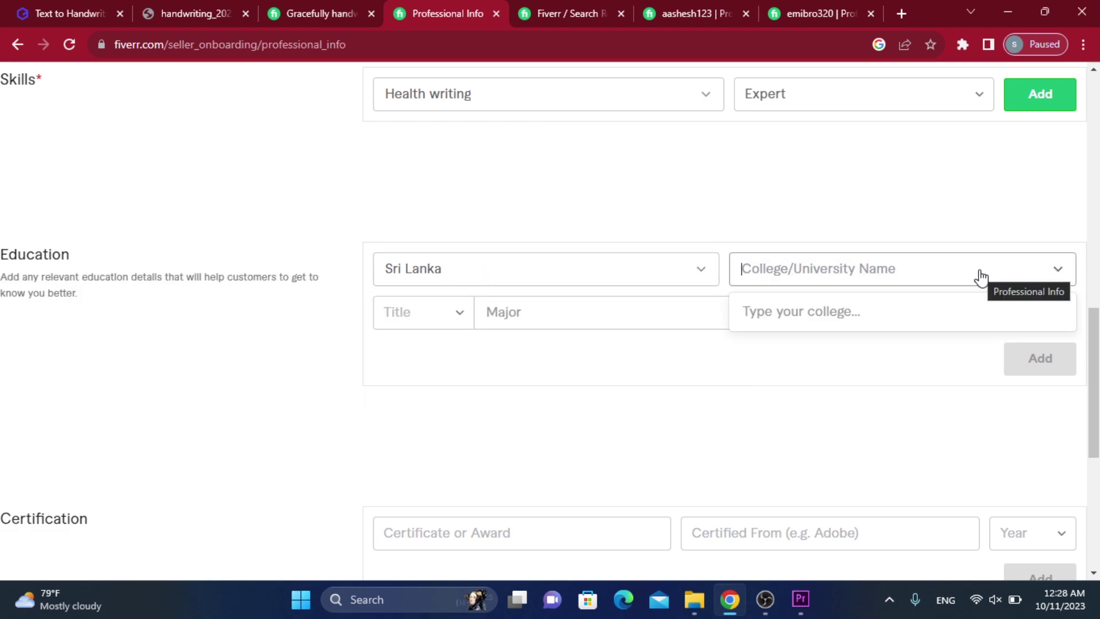
type("nibm")
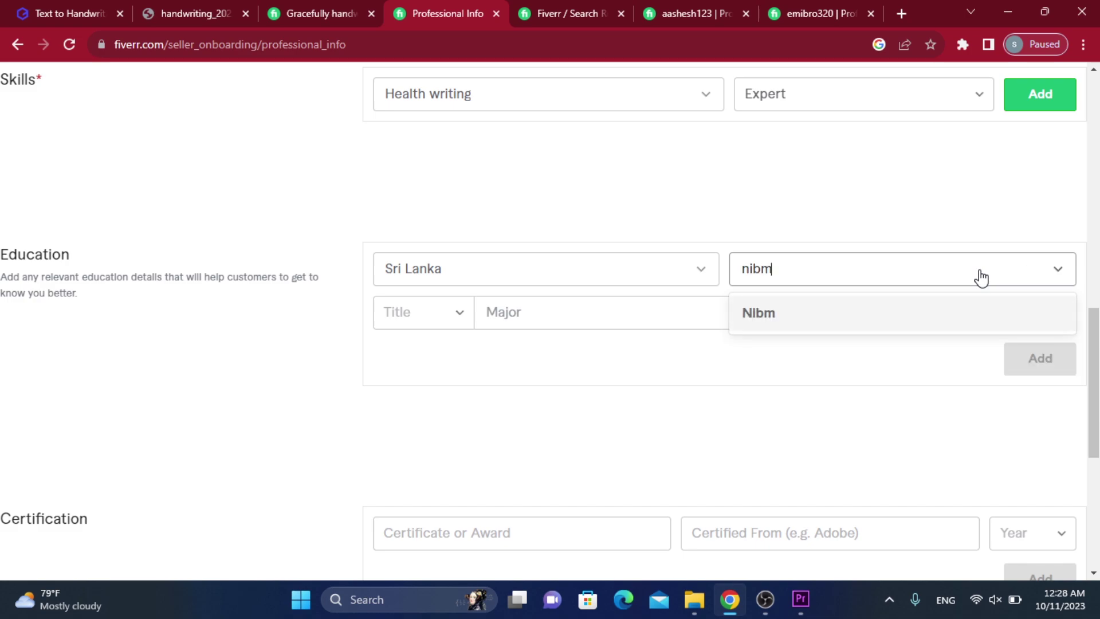
left_click(905, 321)
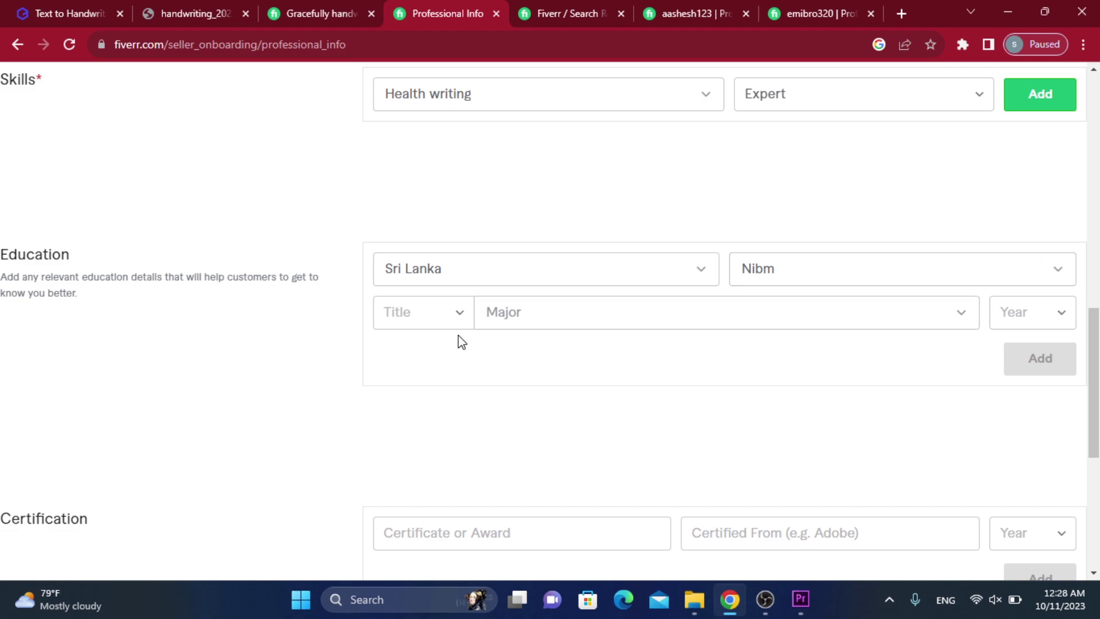
- Examine the title, major and graduation year choices of the education entry without selecting any
left_click(457, 315)
left_click(560, 430)
left_click(967, 317)
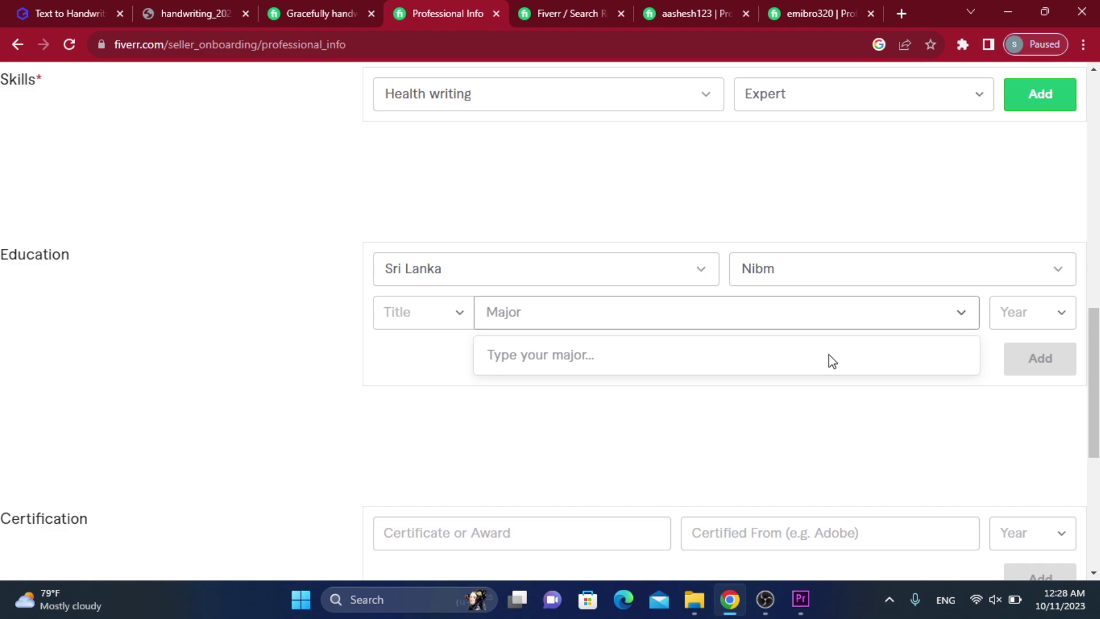
left_click(1058, 314)
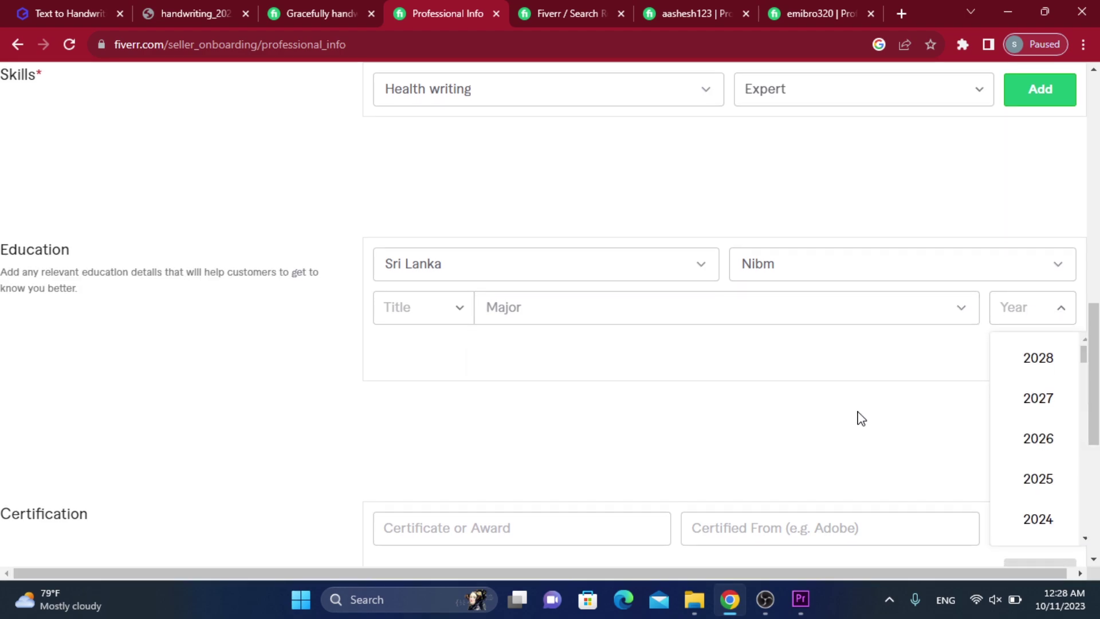
scroll(860, 415, "down", 2)
scroll(888, 410, "up", 3)
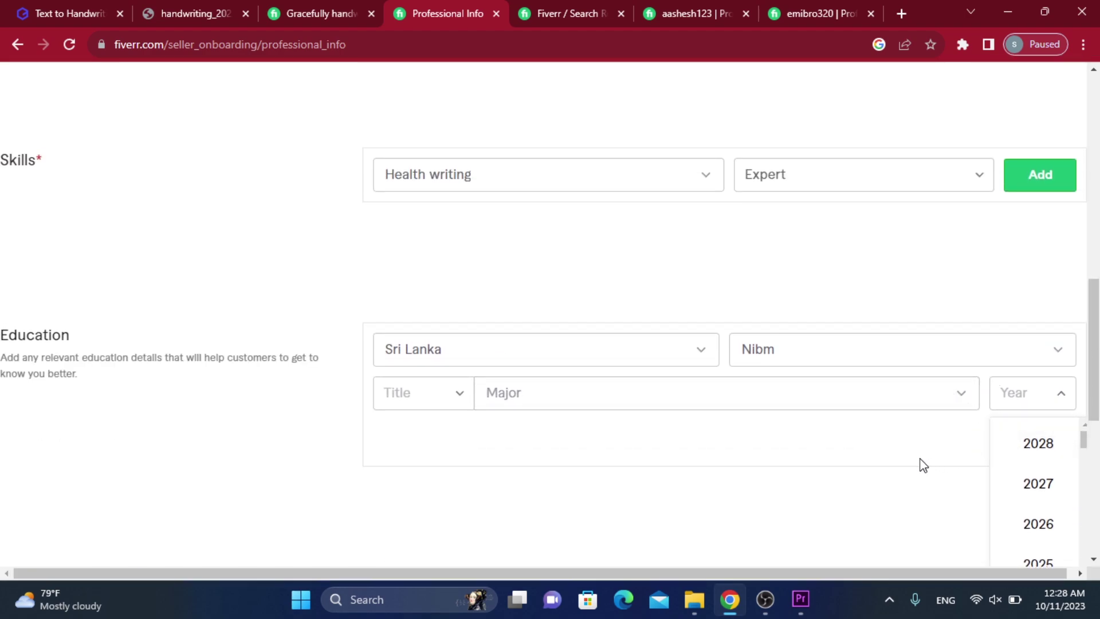
left_click(890, 439)
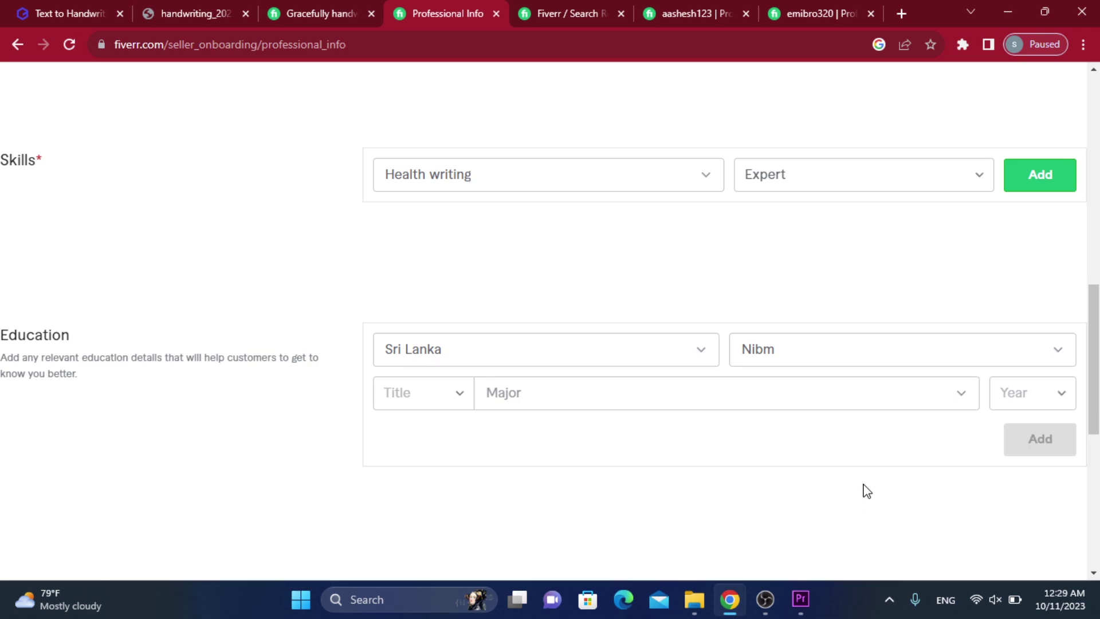
- Submit the professional info with certification and personal website left blank, and start adding a phone number under Account Security
scroll(850, 491, "down", 7)
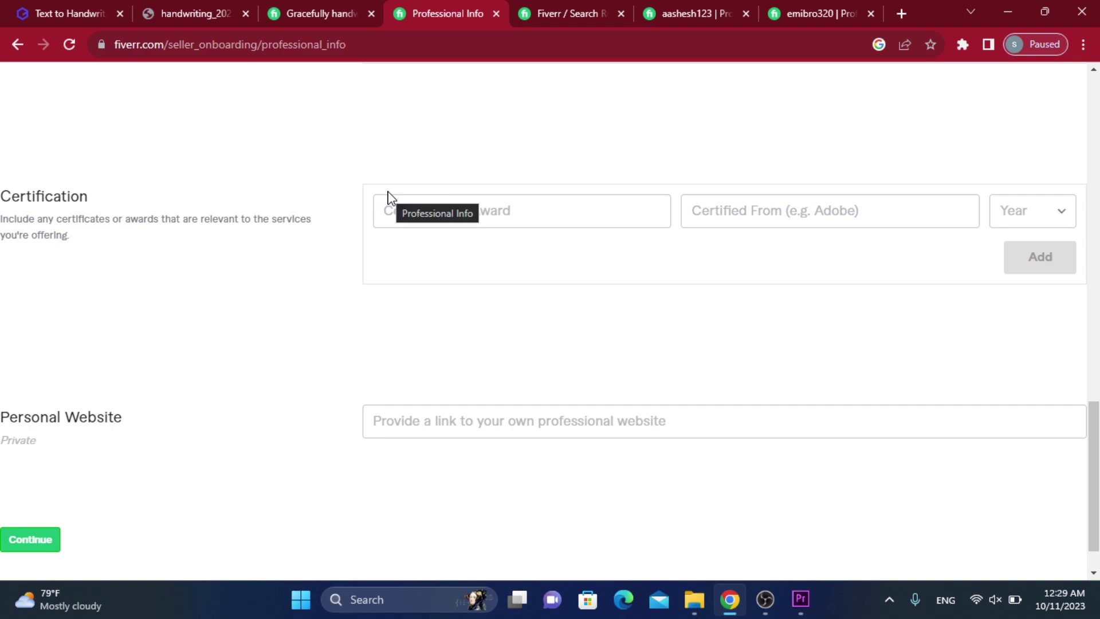
scroll(254, 241, "down", 1)
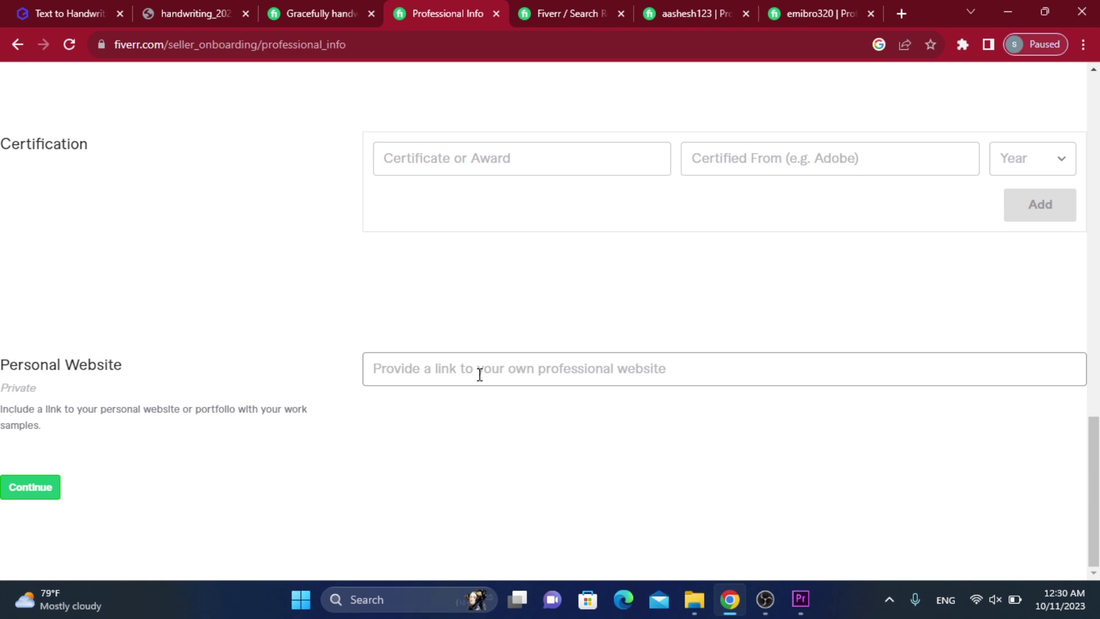
left_click(31, 488)
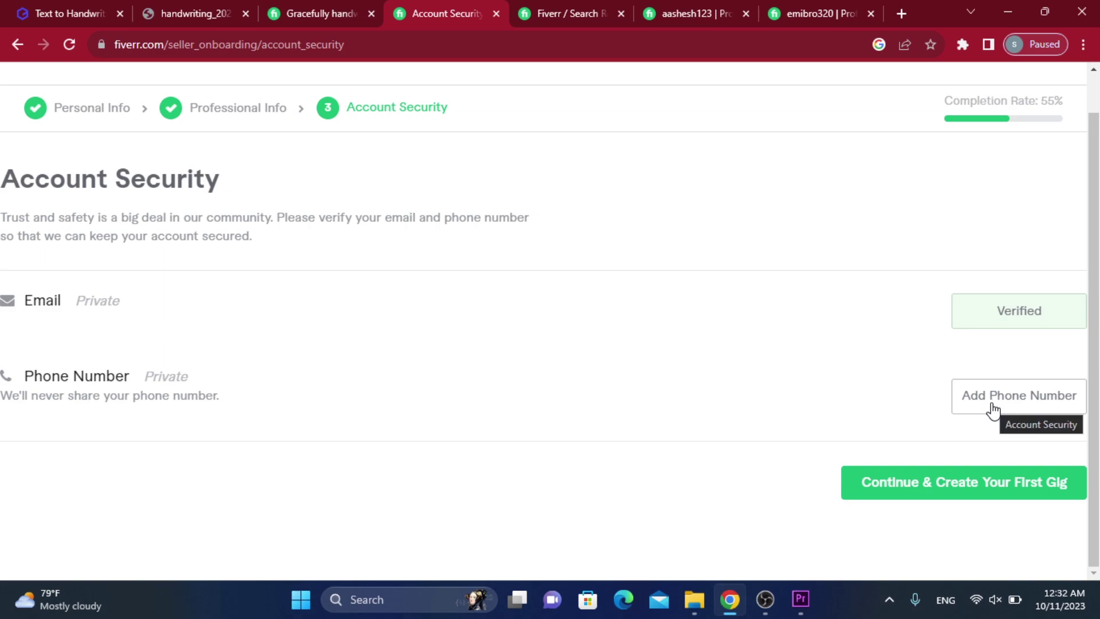
left_click(973, 409)
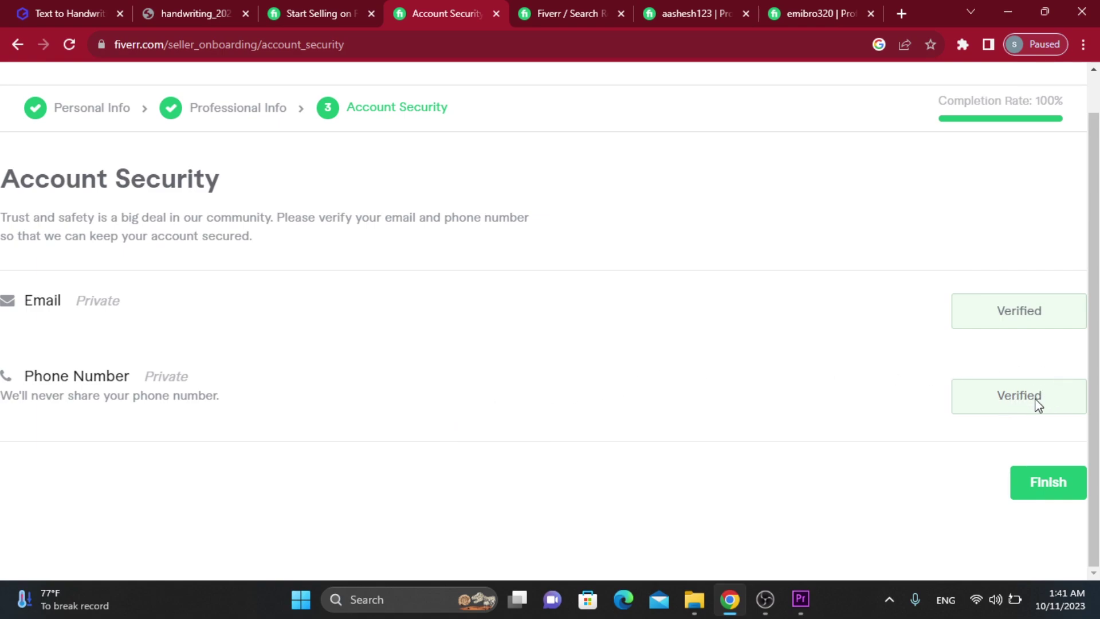
- Finish the Account Security stage and proceed past the profile completion dialog to creating the first gig
left_click(1067, 497)
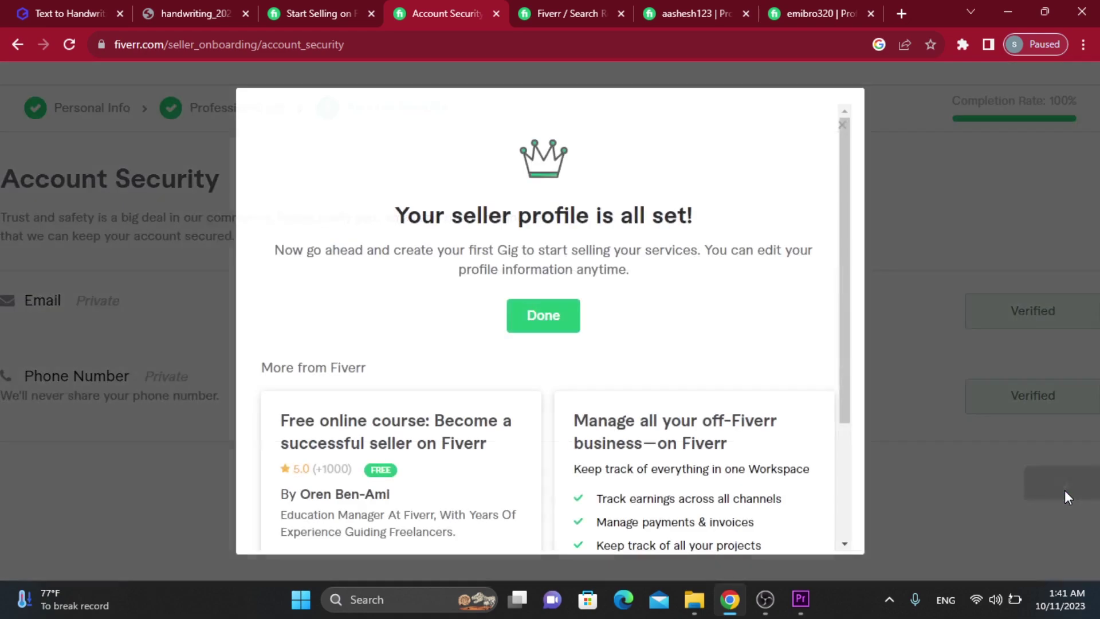
scroll(659, 423, "down", 2)
scroll(646, 402, "up", 2)
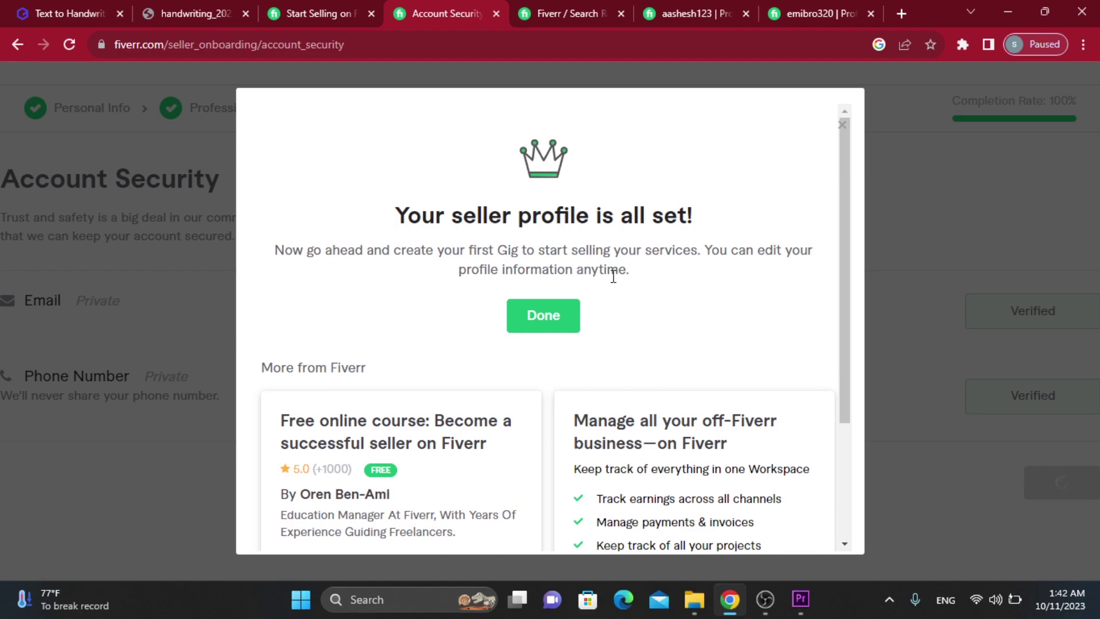
left_click(558, 319)
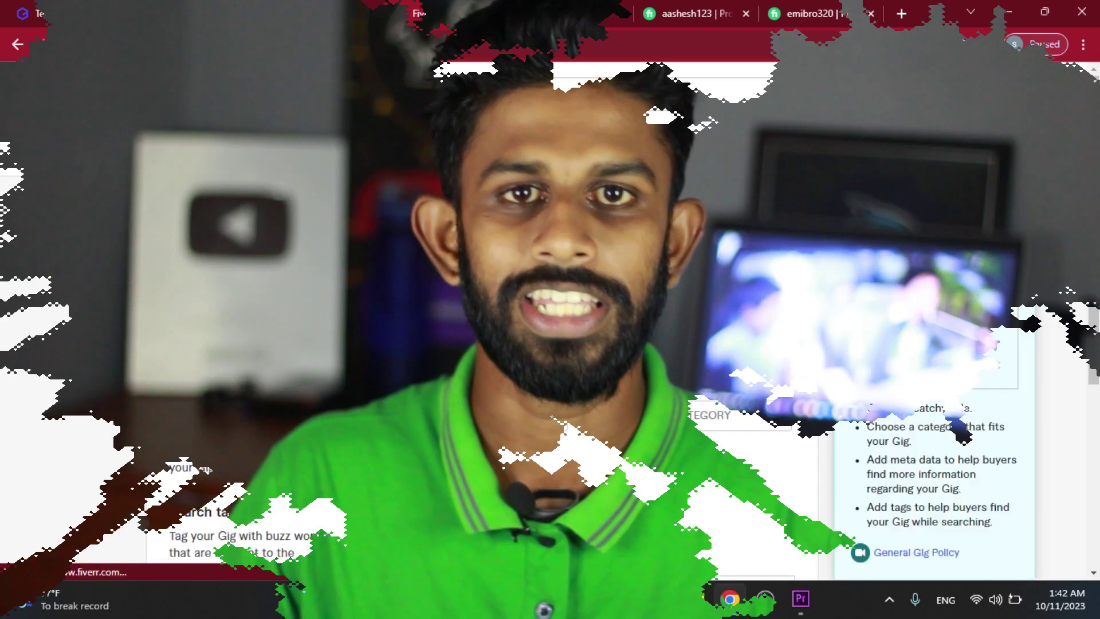